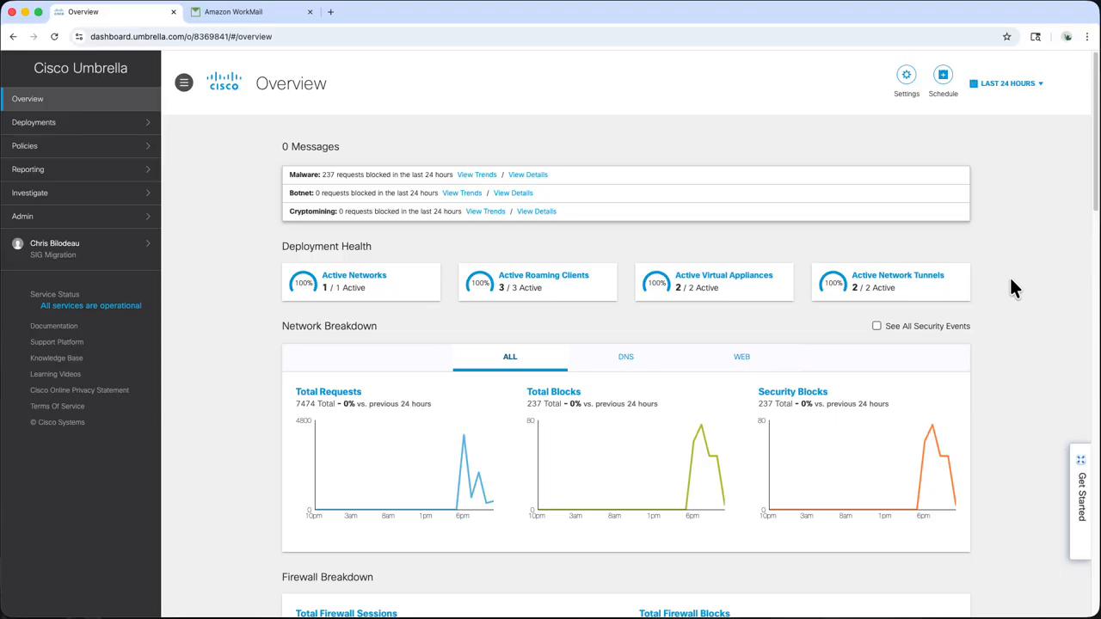
Review the active network tunnels and the Users and Groups deployment page in Umbrella
{"action": "left_click", "coordinate": [938, 284]}
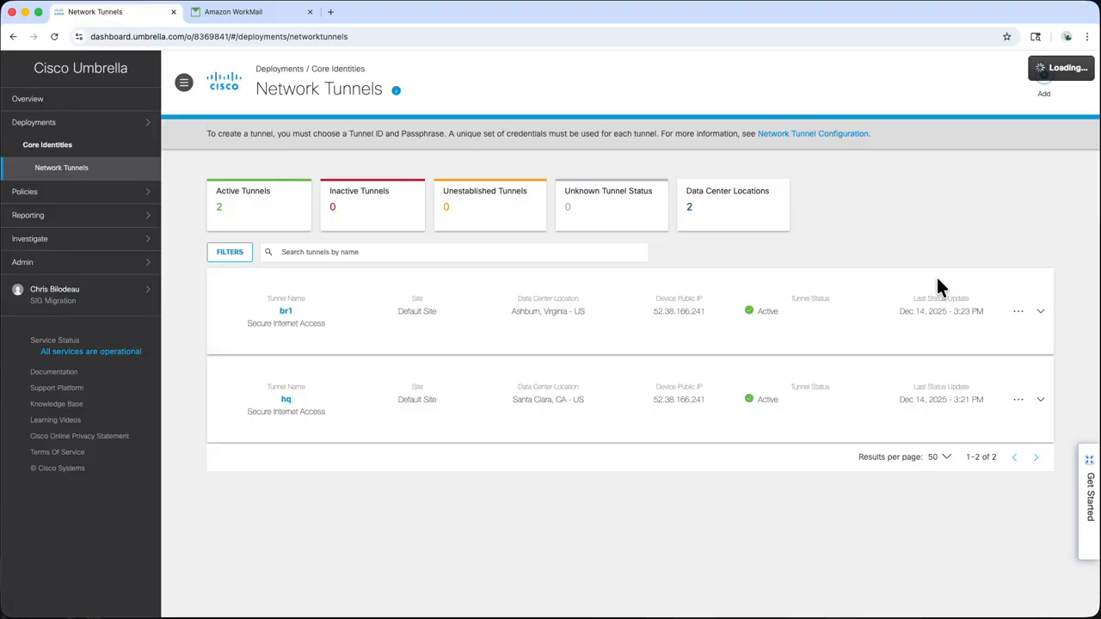
{"action": "left_click", "coordinate": [144, 123]}
{"action": "left_click", "coordinate": [117, 331]}
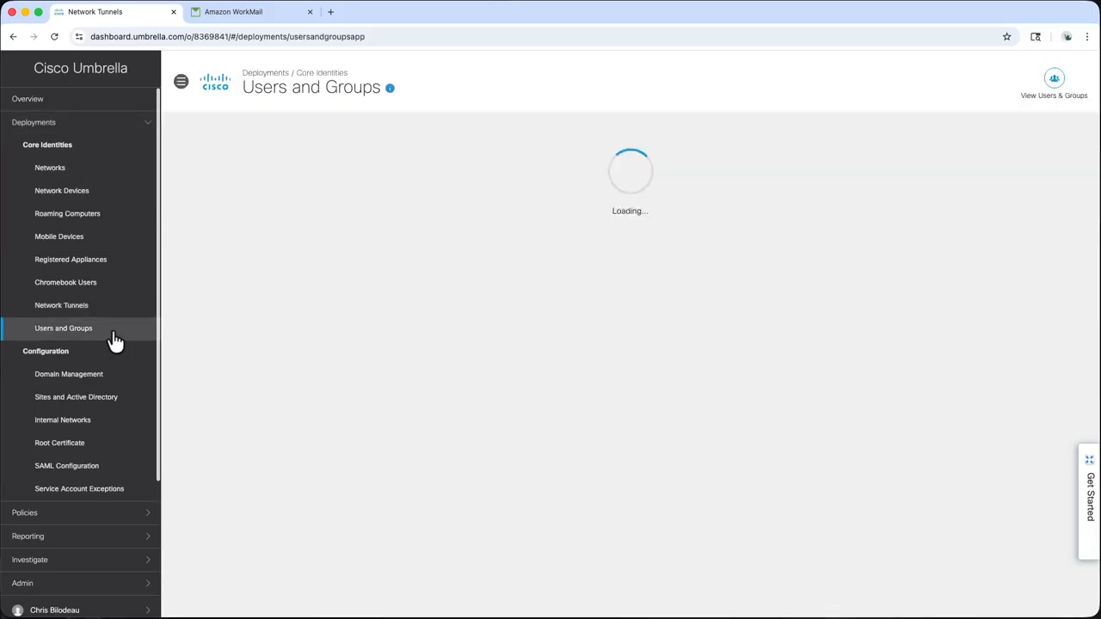
Review the DNS policies, firewall policy and Web Policy rulesets, then expand the Admin section
{"action": "left_click", "coordinate": [148, 520]}
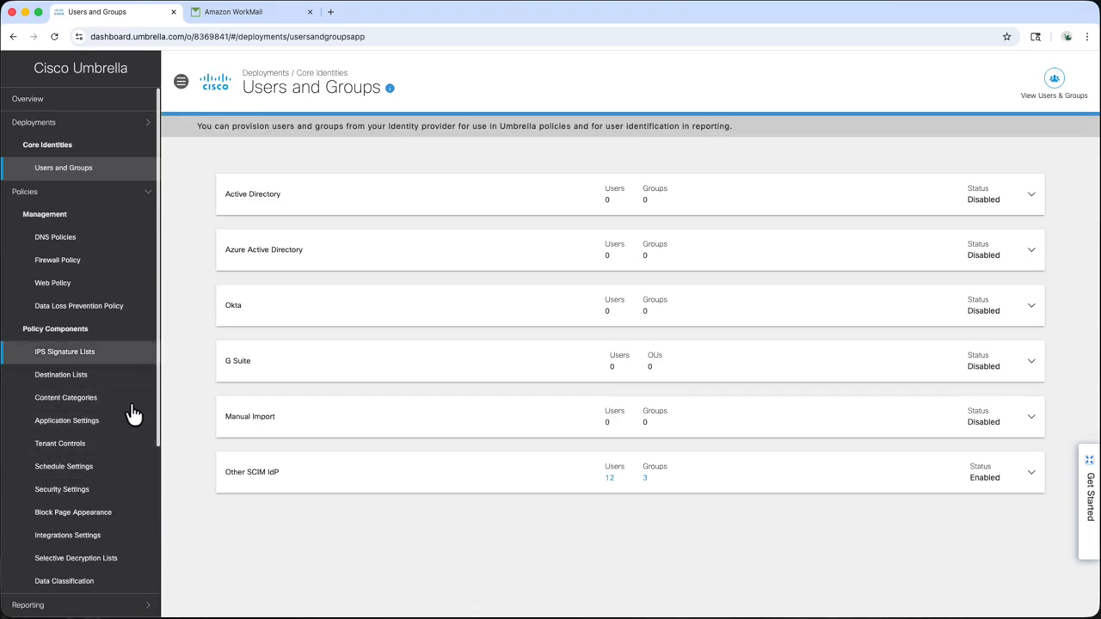
{"action": "left_click", "coordinate": [110, 244]}
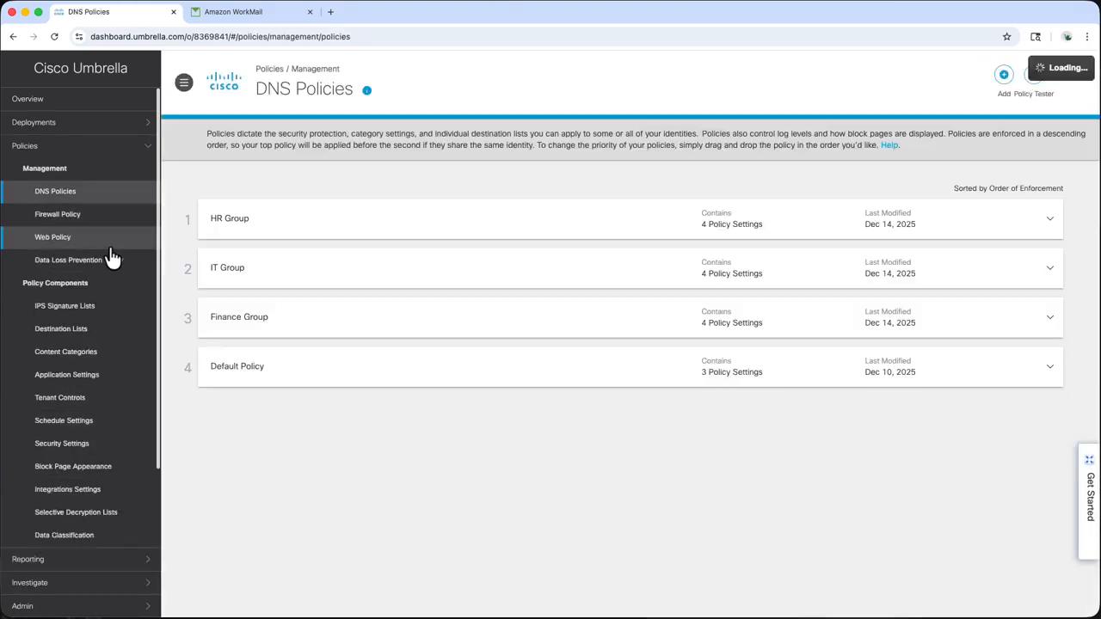
{"action": "left_click", "coordinate": [110, 220]}
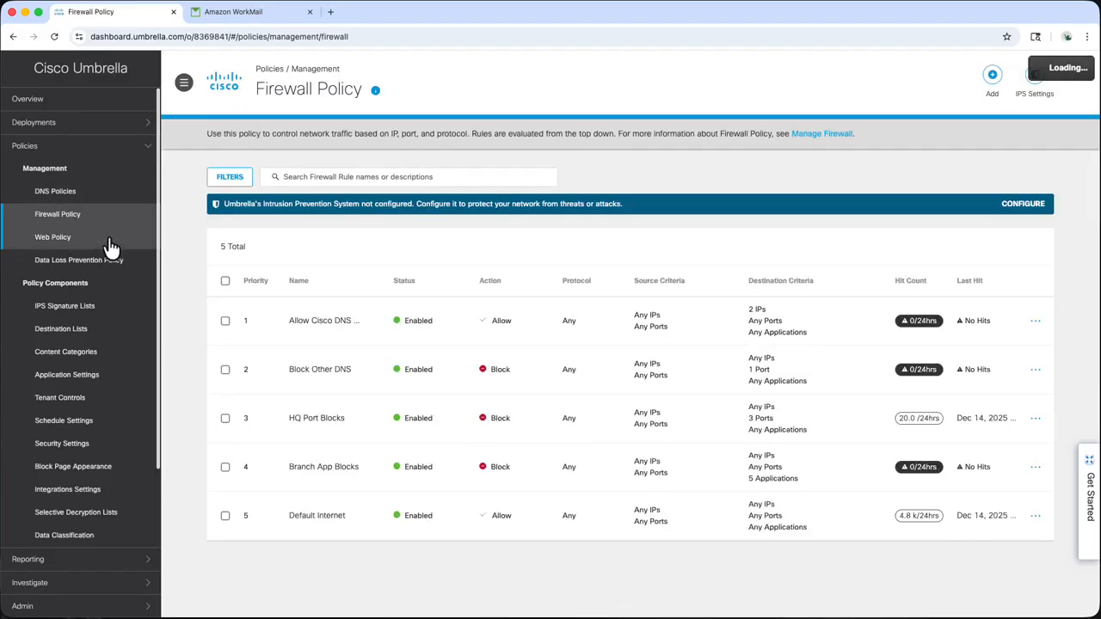
{"action": "left_click", "coordinate": [110, 242]}
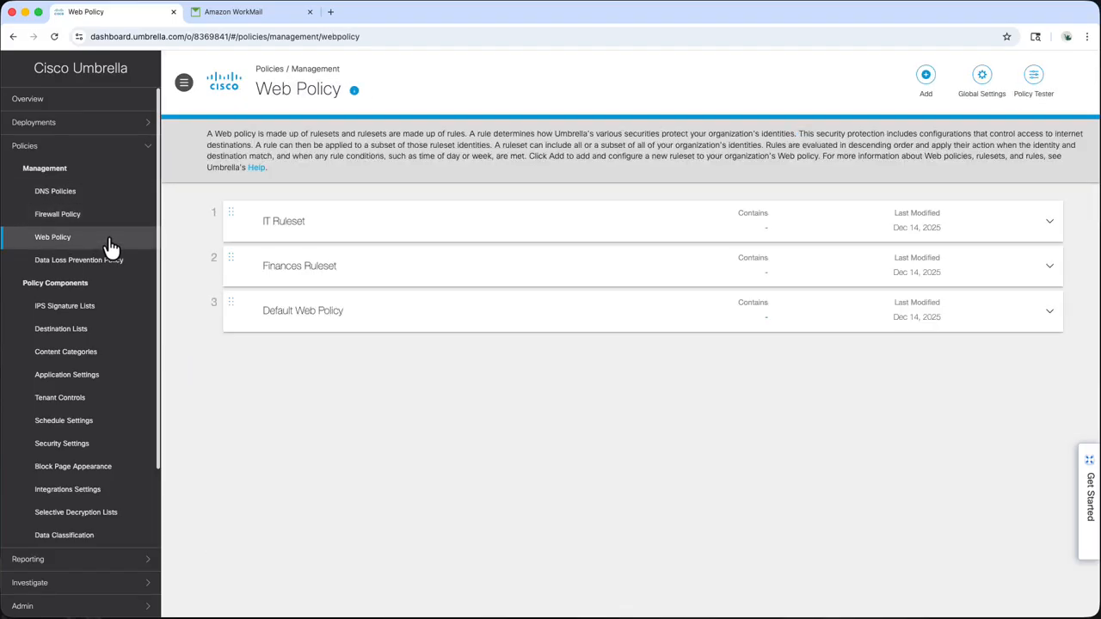
{"action": "scroll", "coordinate": [110, 246], "scroll_direction": "down", "scroll_amount": 5}
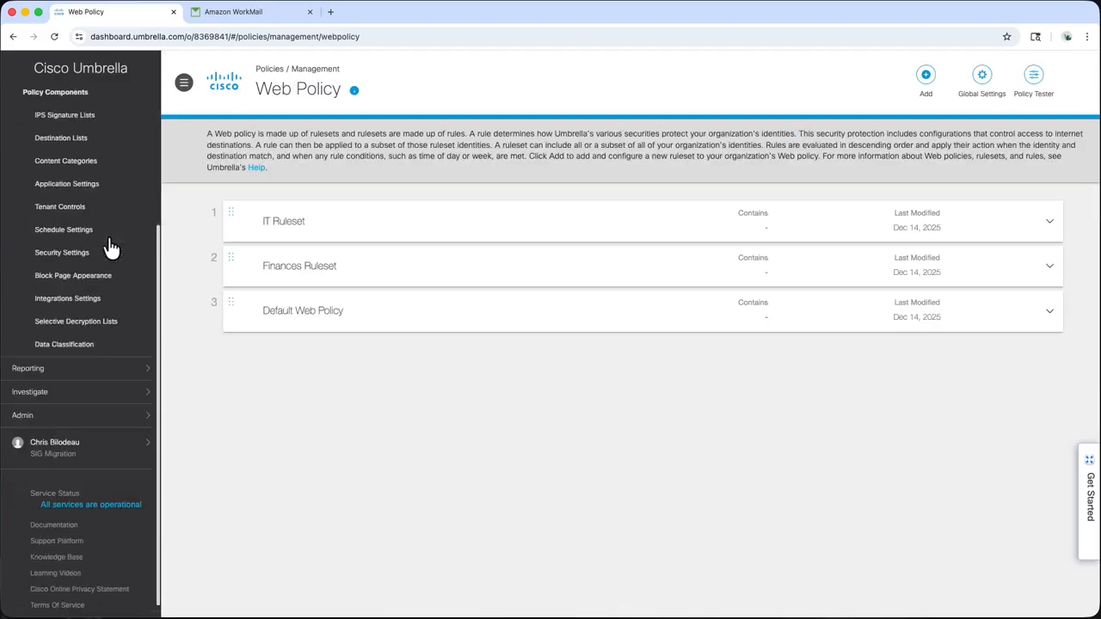
{"action": "left_click", "coordinate": [140, 420]}
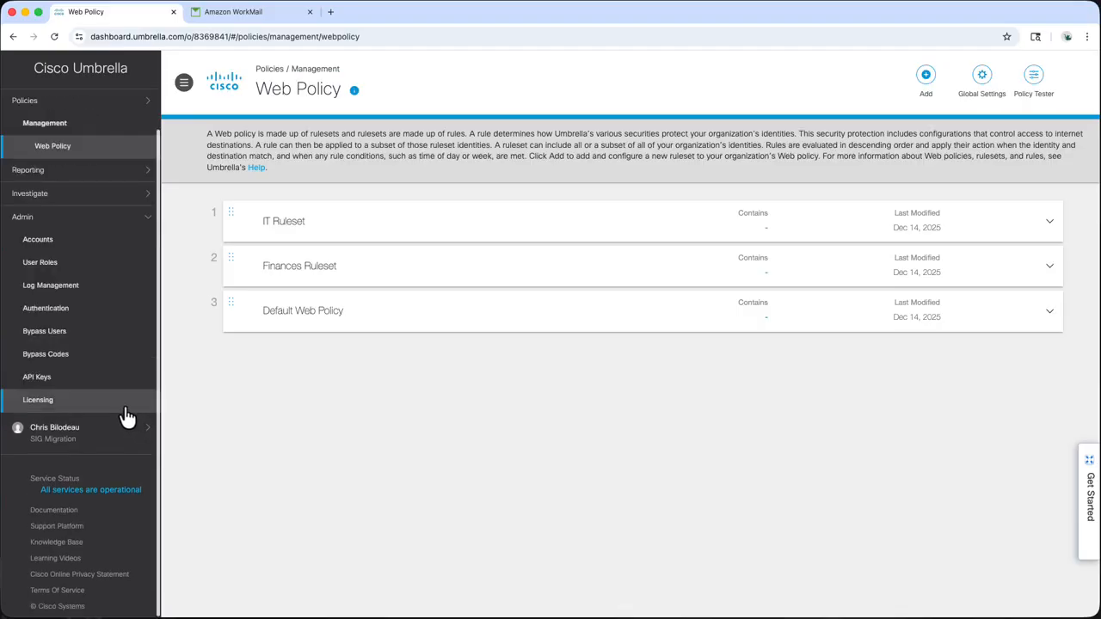
Request the Secure Access upgrade invitation from Licensing and check the WorkMail inbox for it
{"action": "left_click", "coordinate": [125, 408]}
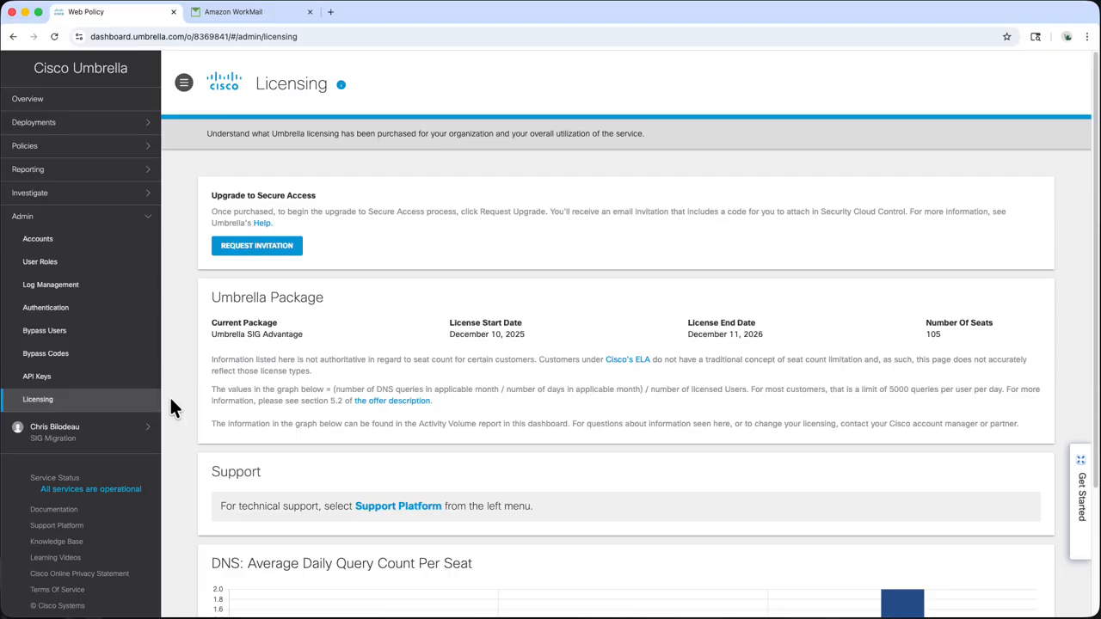
{"action": "left_click", "coordinate": [250, 250]}
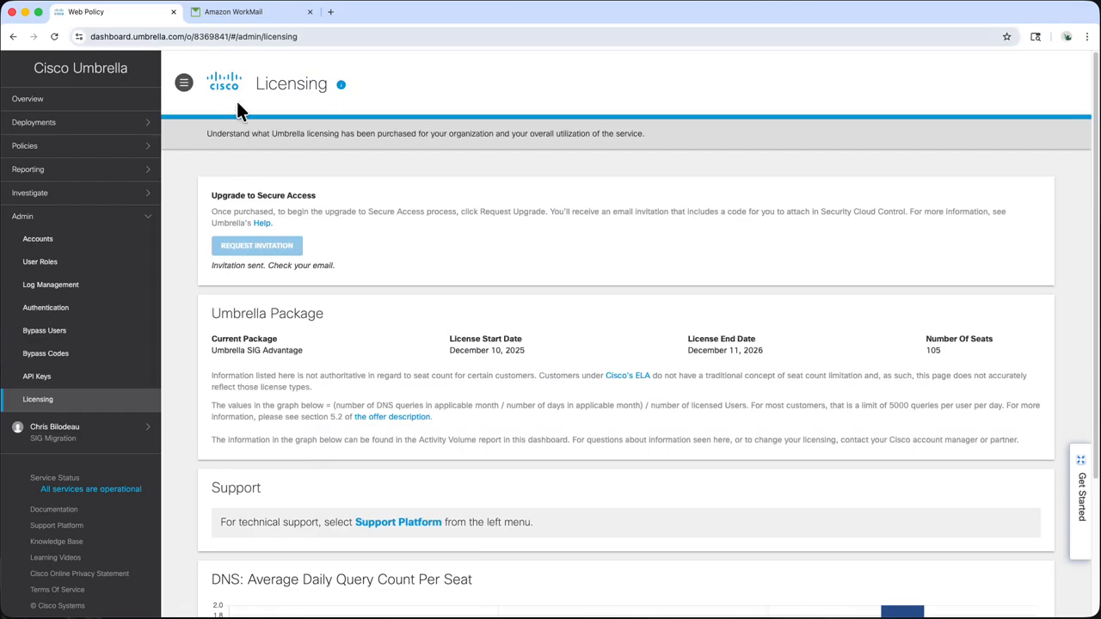
{"action": "left_click", "coordinate": [257, 15]}
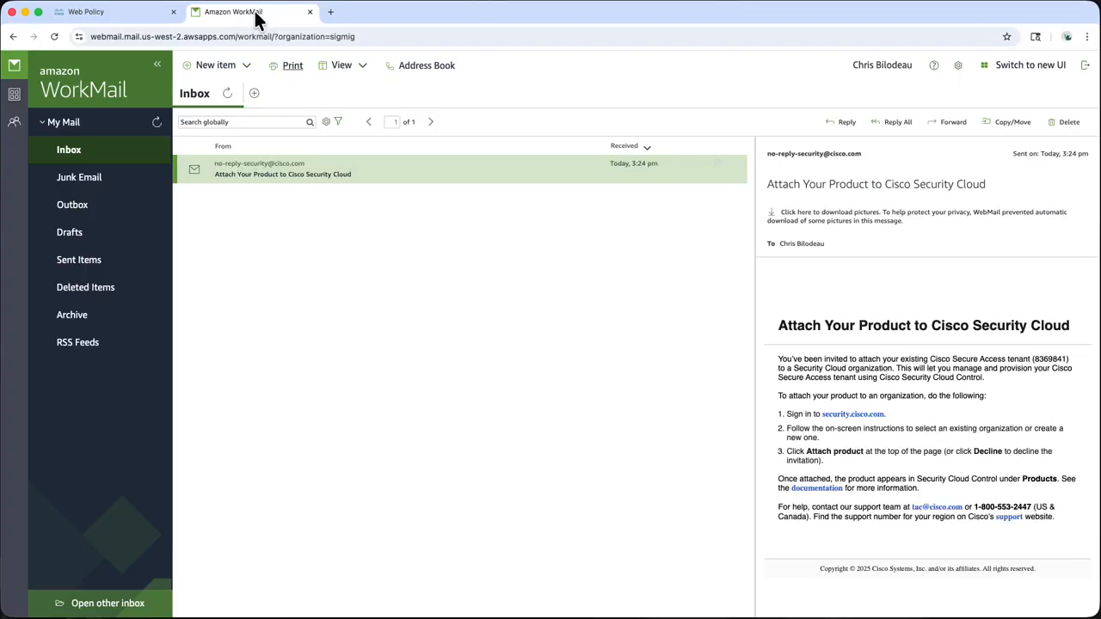
Open the invitation's security.cisco.com link in a new tab and view the Sign On page
{"action": "right_click", "coordinate": [849, 416]}
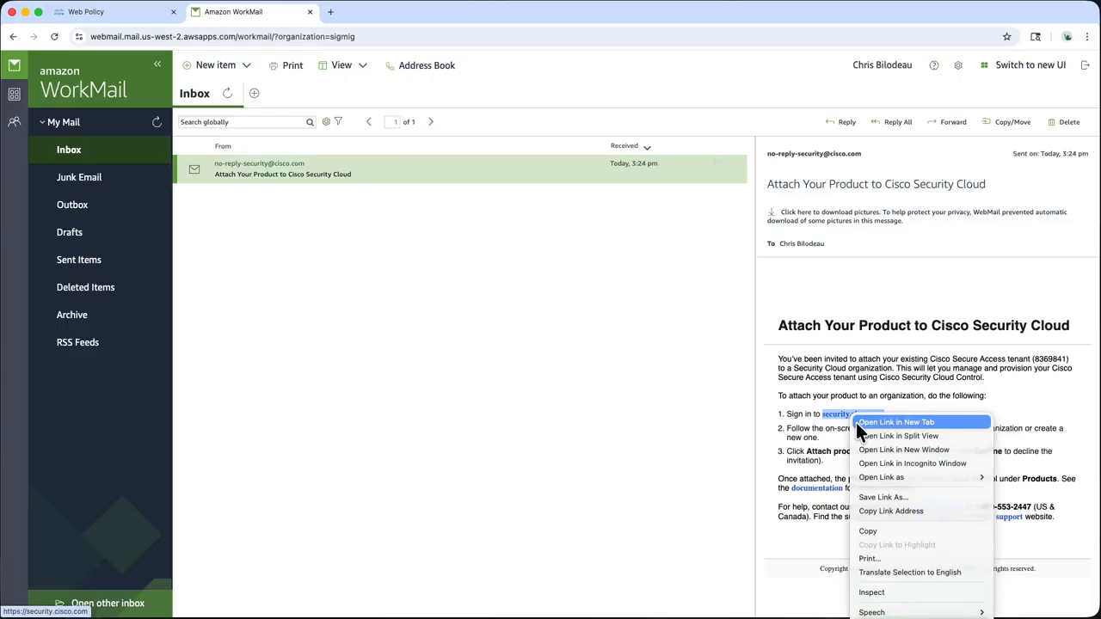
{"action": "left_click", "coordinate": [856, 423]}
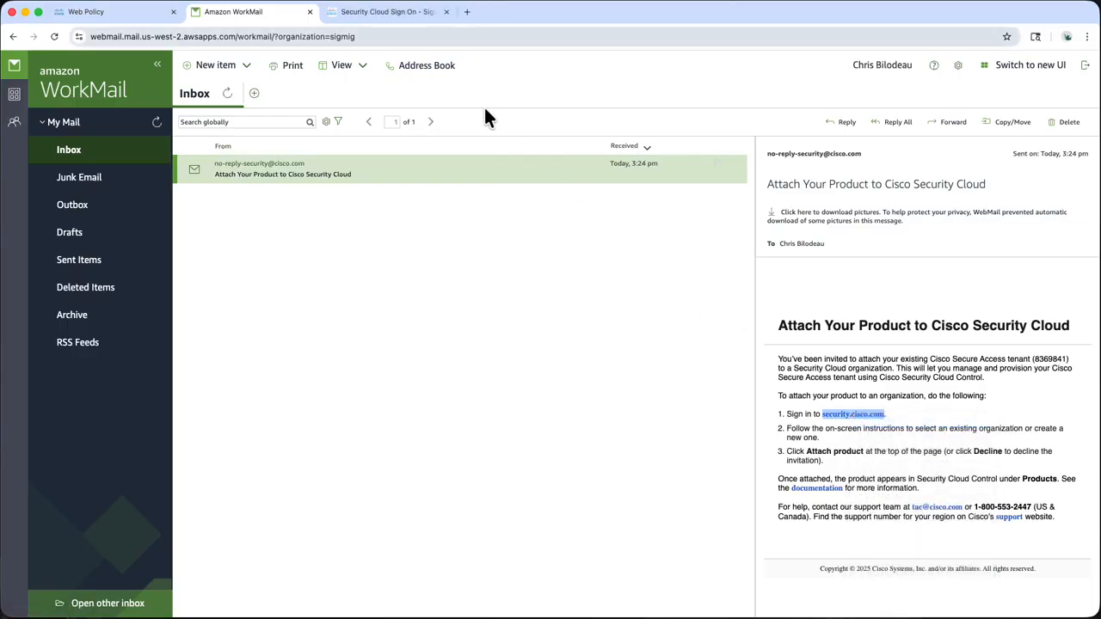
{"action": "left_click", "coordinate": [382, 13]}
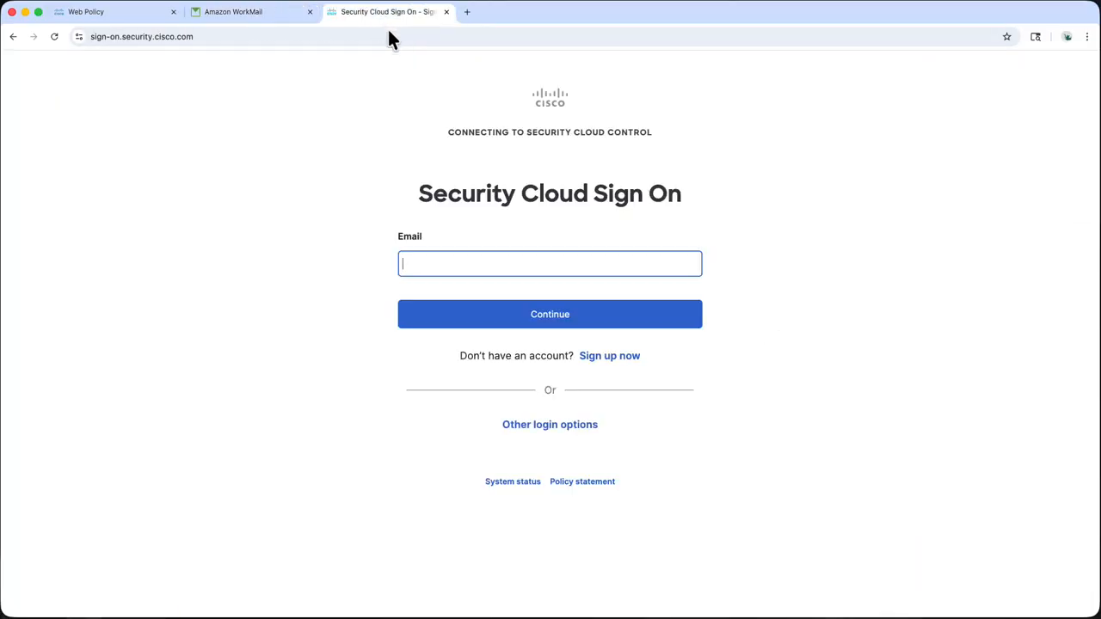
Start a new Security Cloud account with the e-mail, first and last name, and country United States
{"action": "left_click", "coordinate": [613, 356]}
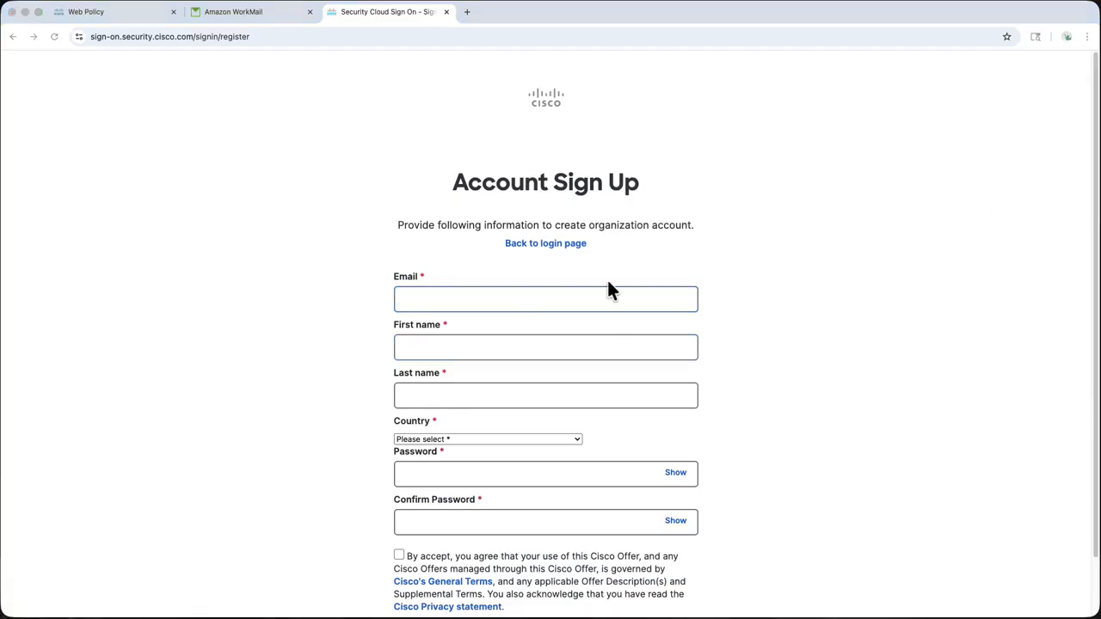
{"action": "key", "text": "super+v"}
{"action": "left_click", "coordinate": [599, 344]}
{"action": "left_click", "coordinate": [614, 401]}
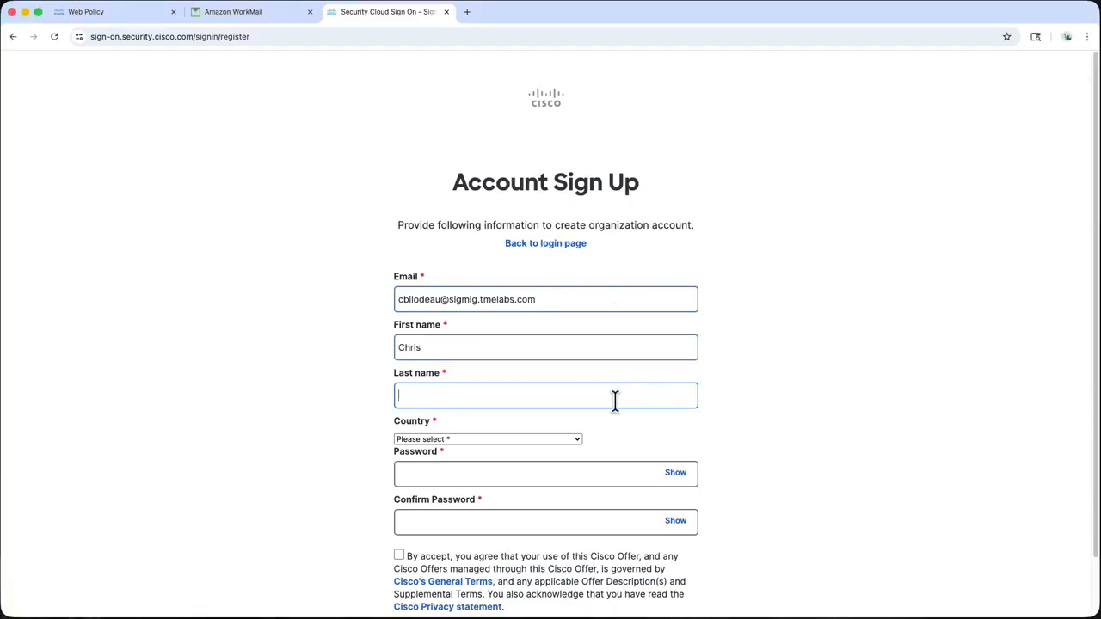
{"action": "left_click", "coordinate": [563, 440]}
{"action": "left_click", "coordinate": [508, 520]}
Set and confirm the account password, accept the terms of use and submit the sign-up
{"action": "left_click", "coordinate": [539, 473]}
{"action": "key", "text": "super+v"}
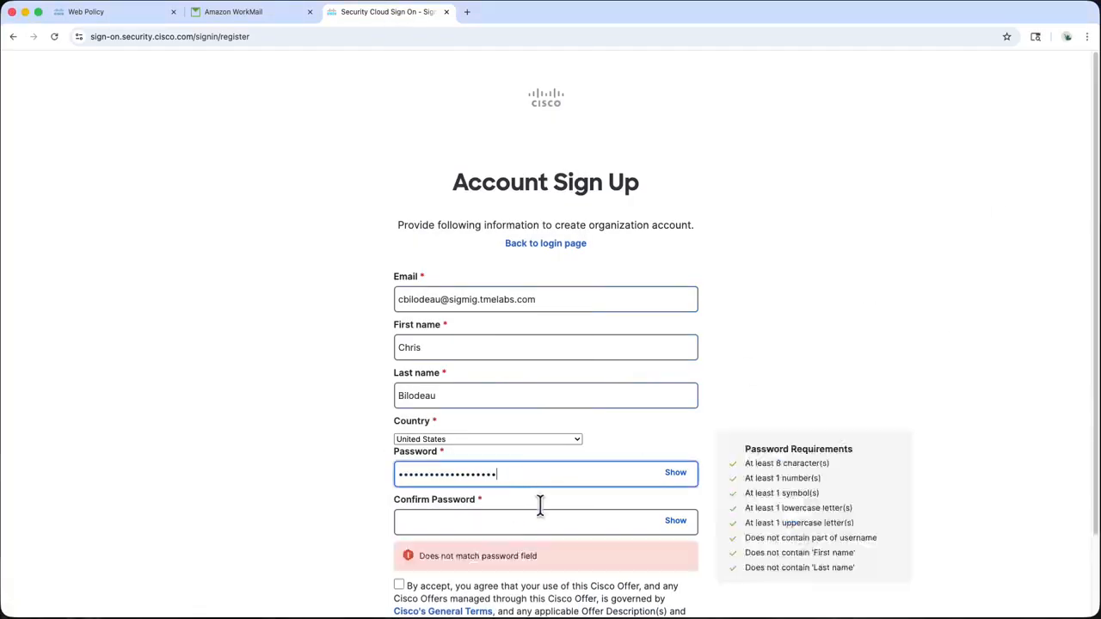
{"action": "left_click", "coordinate": [539, 520]}
{"action": "key", "text": "super+v"}
{"action": "scroll", "coordinate": [529, 516], "scroll_direction": "down", "scroll_amount": 2}
{"action": "left_click", "coordinate": [399, 489]}
{"action": "left_click", "coordinate": [560, 568]}
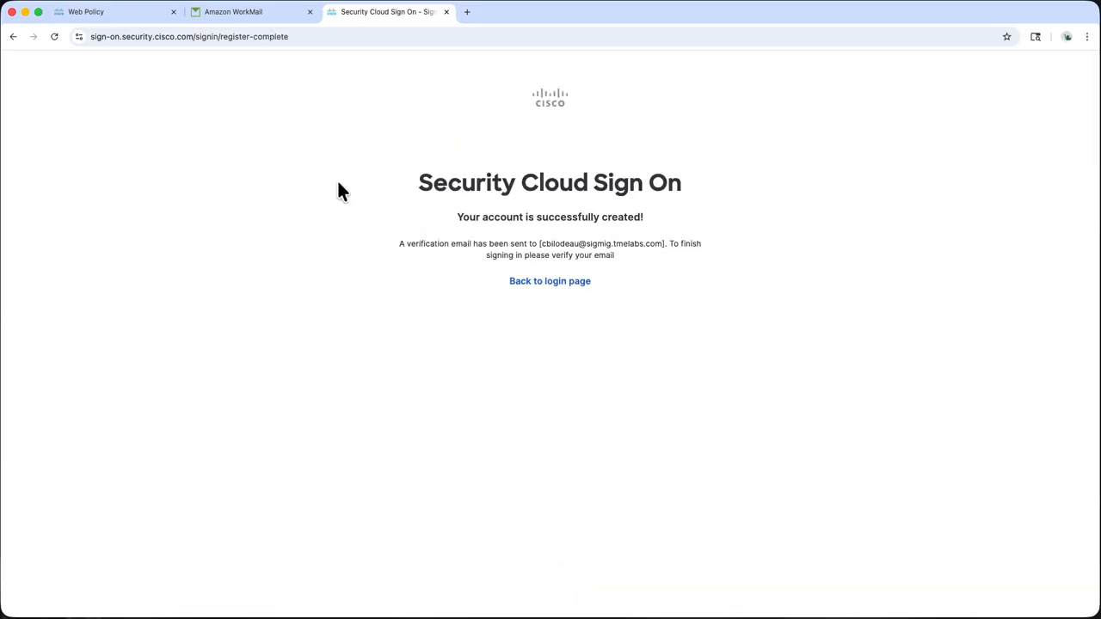
Activate the new account from the Activate Account email in WorkMail
{"action": "left_click", "coordinate": [246, 12]}
{"action": "left_click", "coordinate": [228, 94]}
{"action": "left_click", "coordinate": [336, 169]}
{"action": "left_click", "coordinate": [843, 470]}
{"action": "left_click", "coordinate": [546, 226]}
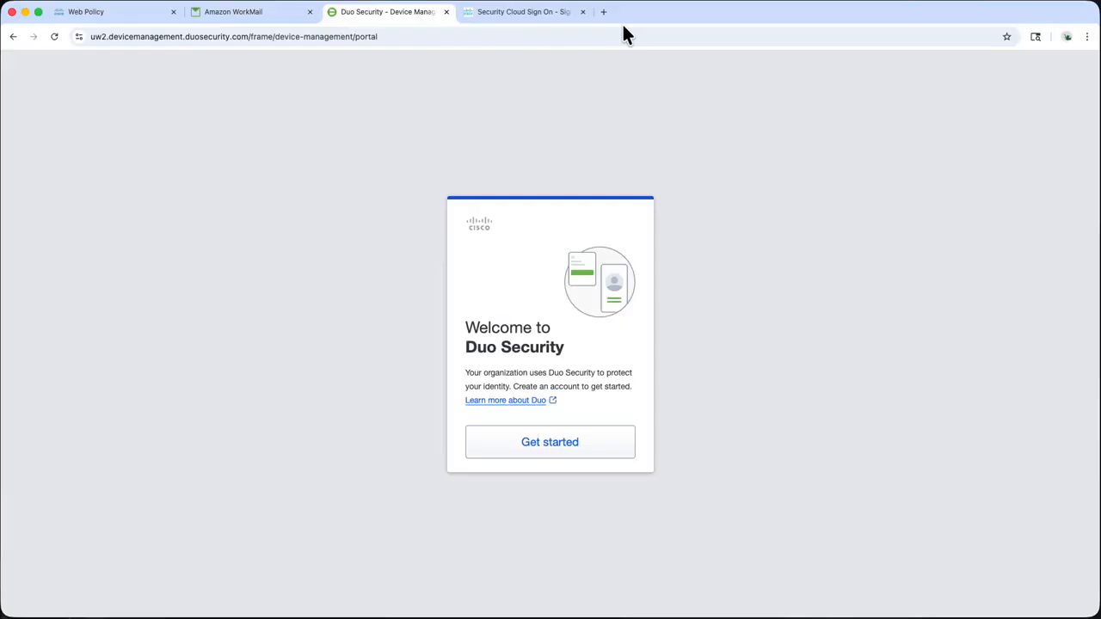
Enroll Touch ID as the Duo verification method and log in
{"action": "left_click", "coordinate": [590, 442]}
{"action": "left_click", "coordinate": [603, 320]}
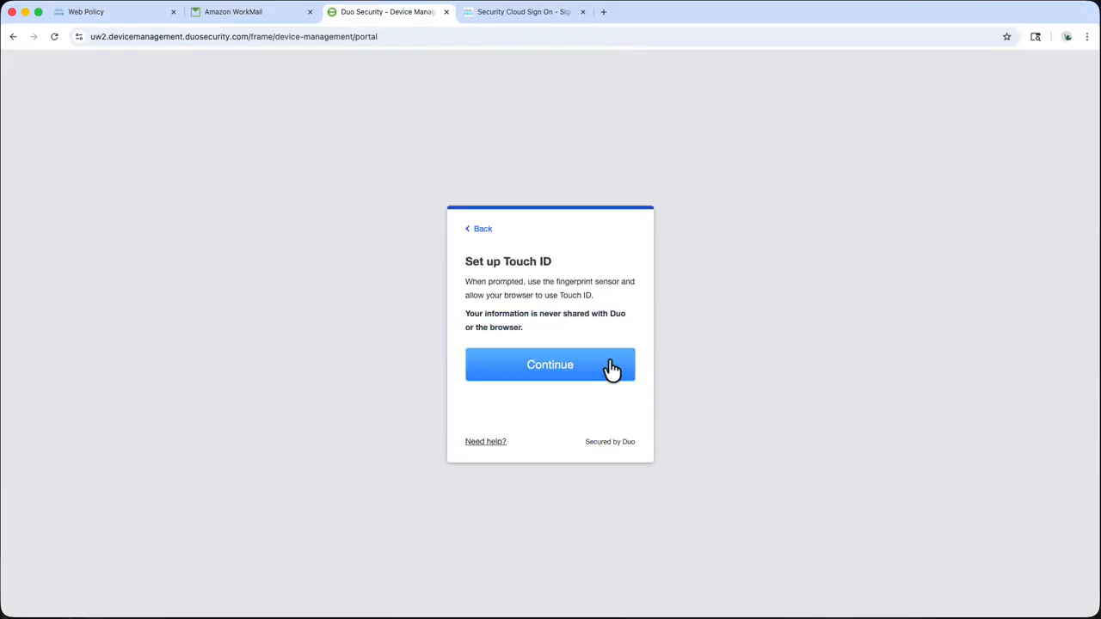
{"action": "left_click", "coordinate": [611, 368]}
{"action": "left_click", "coordinate": [568, 334]}
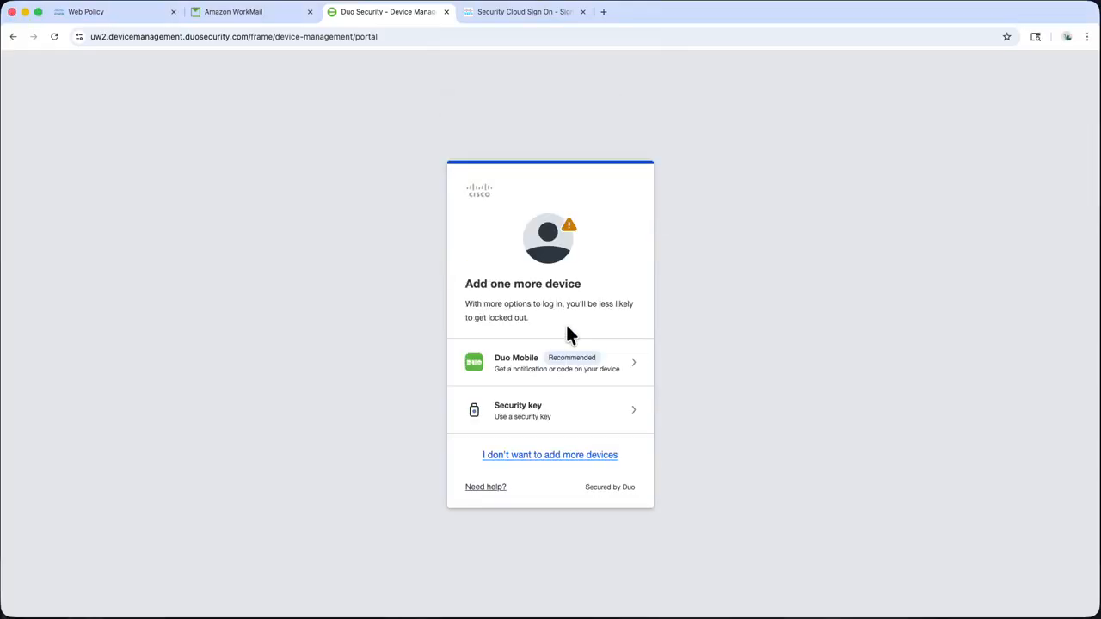
{"action": "left_click", "coordinate": [586, 454]}
{"action": "left_click", "coordinate": [574, 419]}
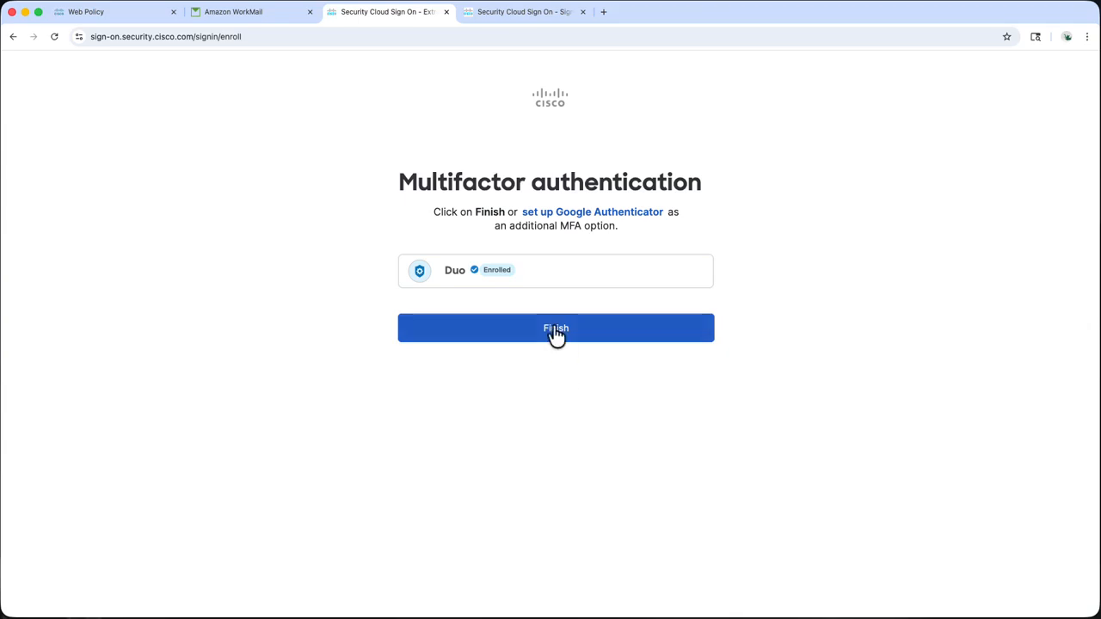
{"action": "left_click", "coordinate": [554, 334]}
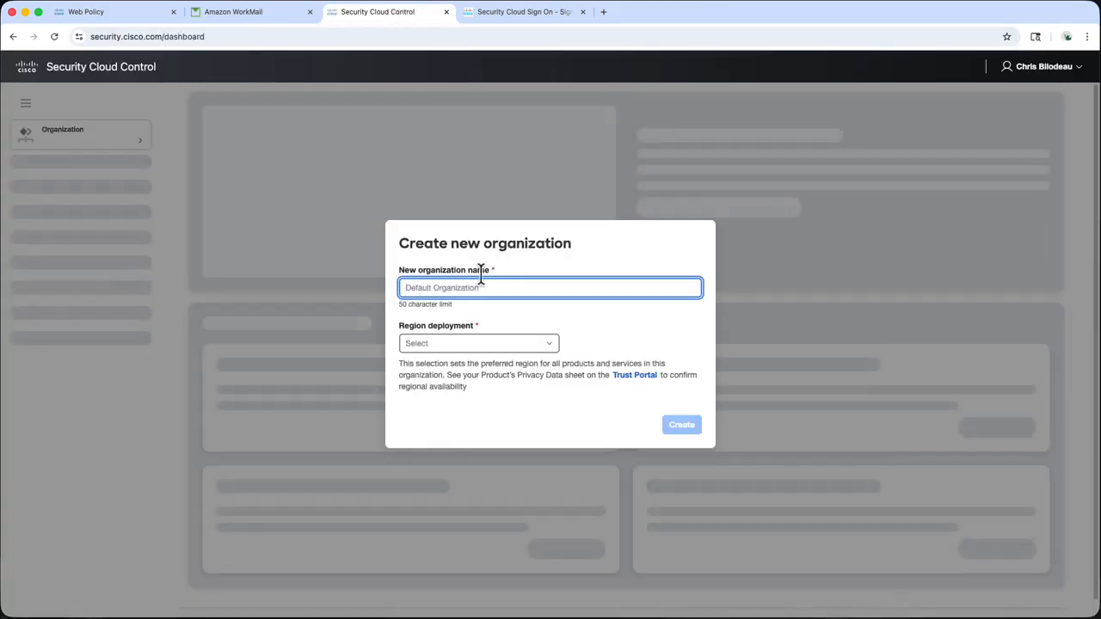
Create the organization 'SIG Migration' with North America as its deployment region
{"action": "type", "text": "SIG Migration"}
{"action": "left_click", "coordinate": [532, 344]}
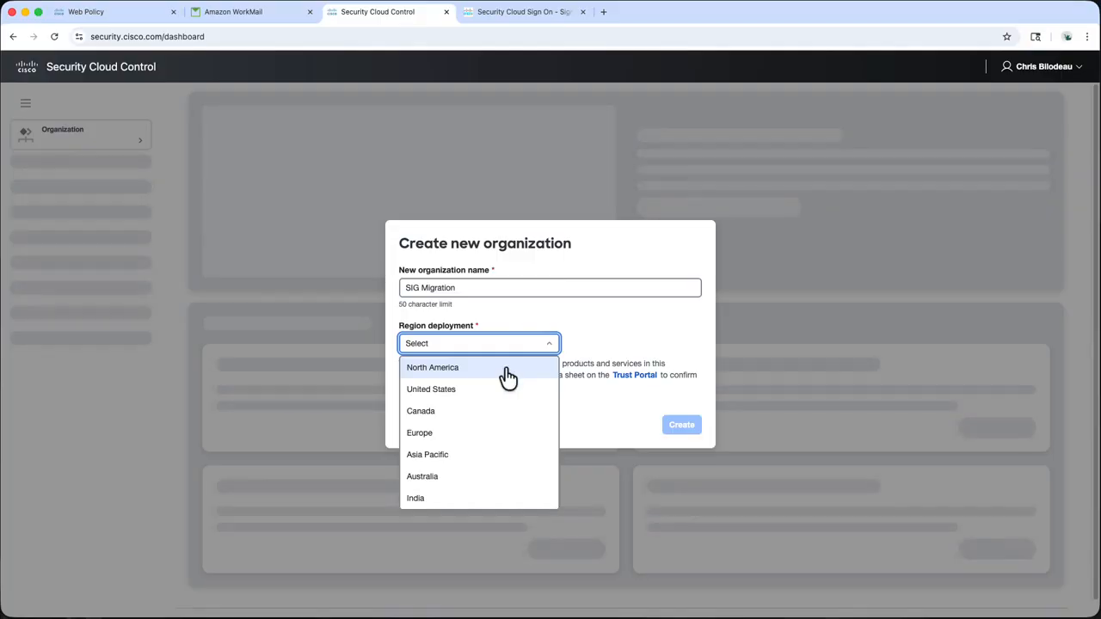
{"action": "left_click", "coordinate": [508, 371]}
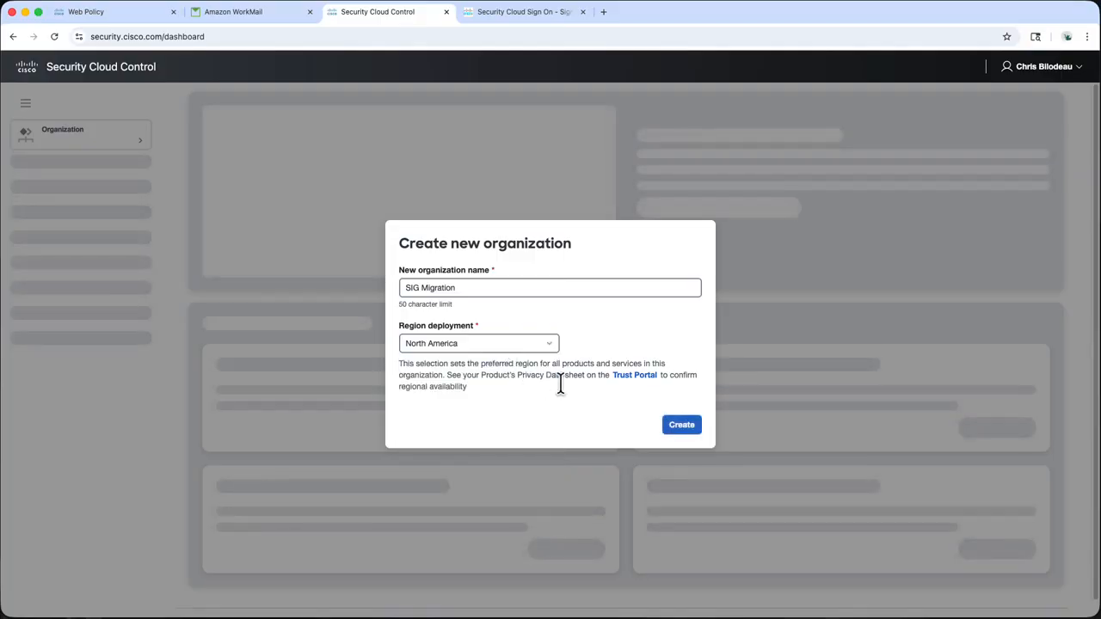
{"action": "left_click", "coordinate": [681, 425]}
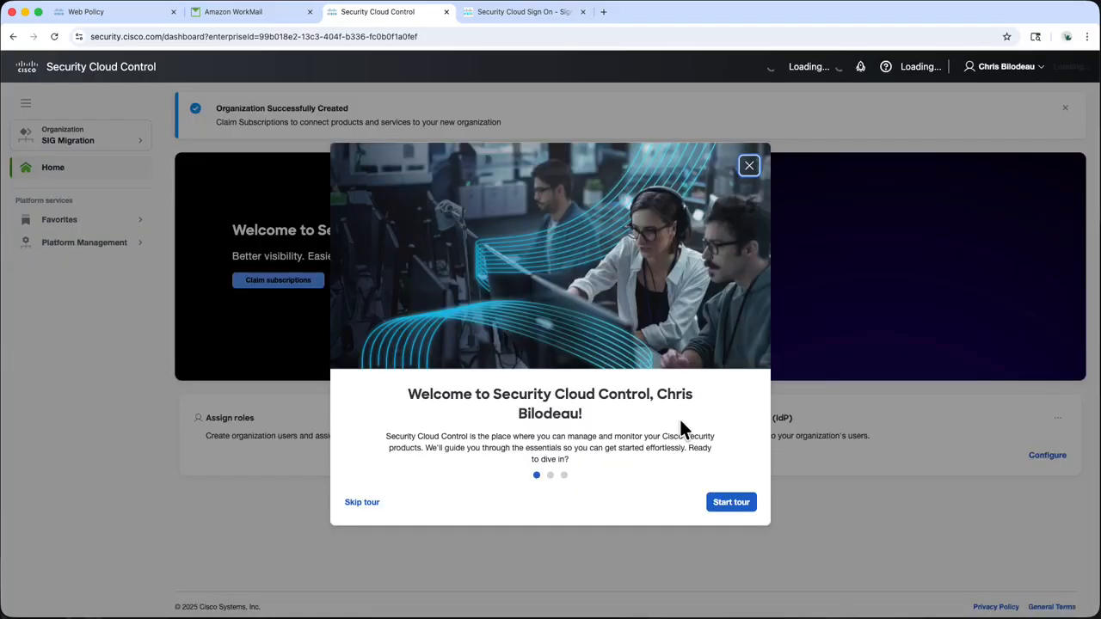
Dismiss the welcome tour and help tip, then go to Platform Management Subscriptions
{"action": "left_click", "coordinate": [368, 503]}
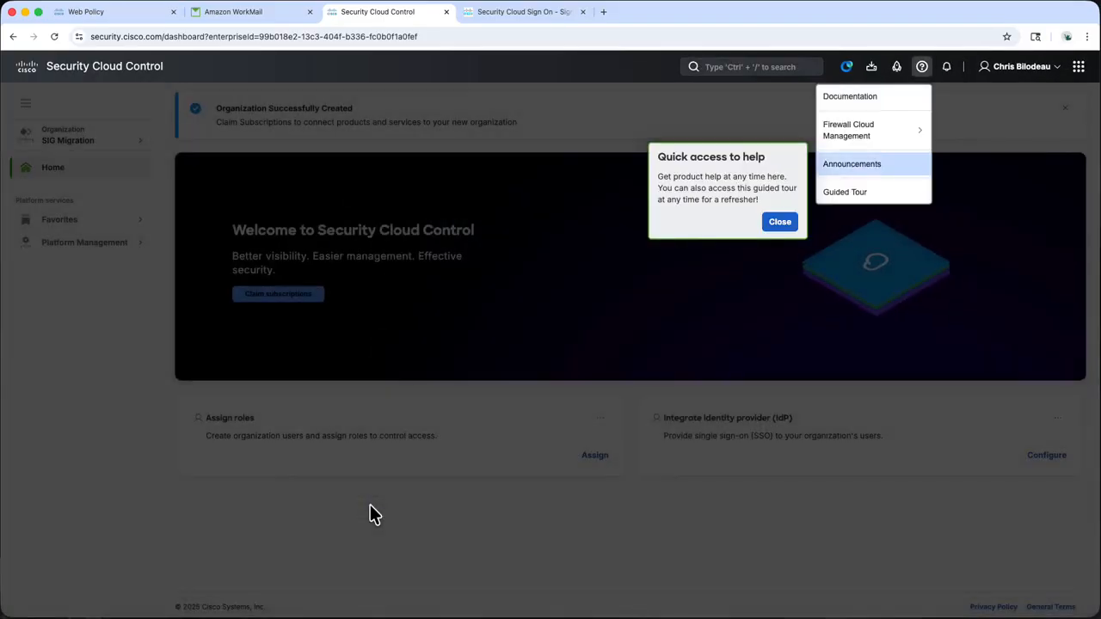
{"action": "left_click", "coordinate": [777, 224]}
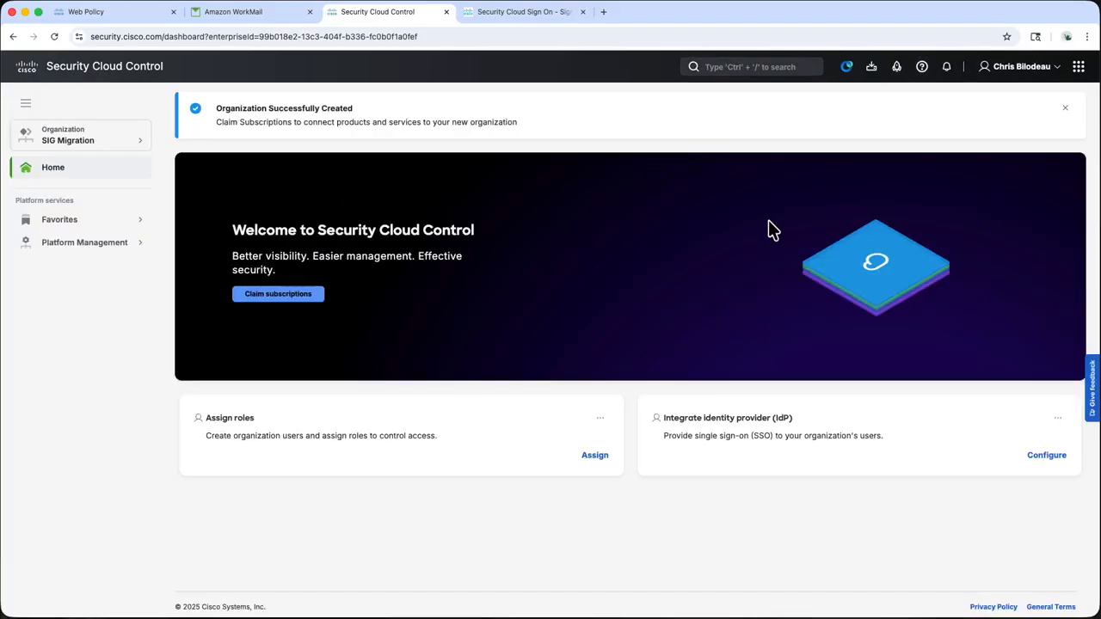
{"action": "left_click", "coordinate": [131, 250]}
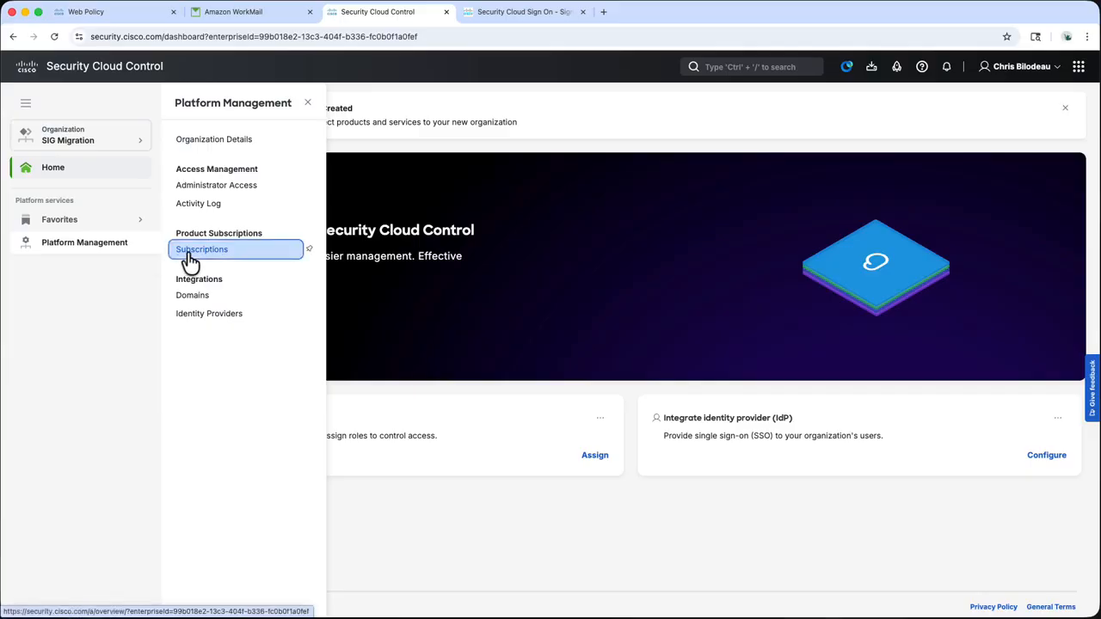
{"action": "left_click", "coordinate": [189, 251]}
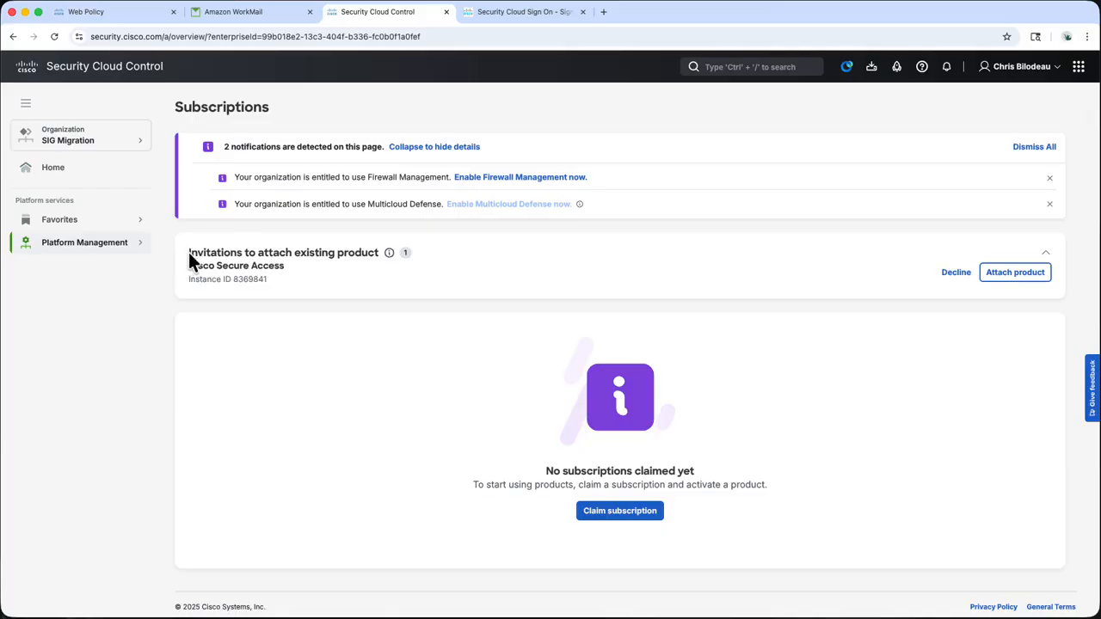
Attach the invited Cisco Secure Access instance and begin a subscription claim
{"action": "left_click", "coordinate": [1015, 274]}
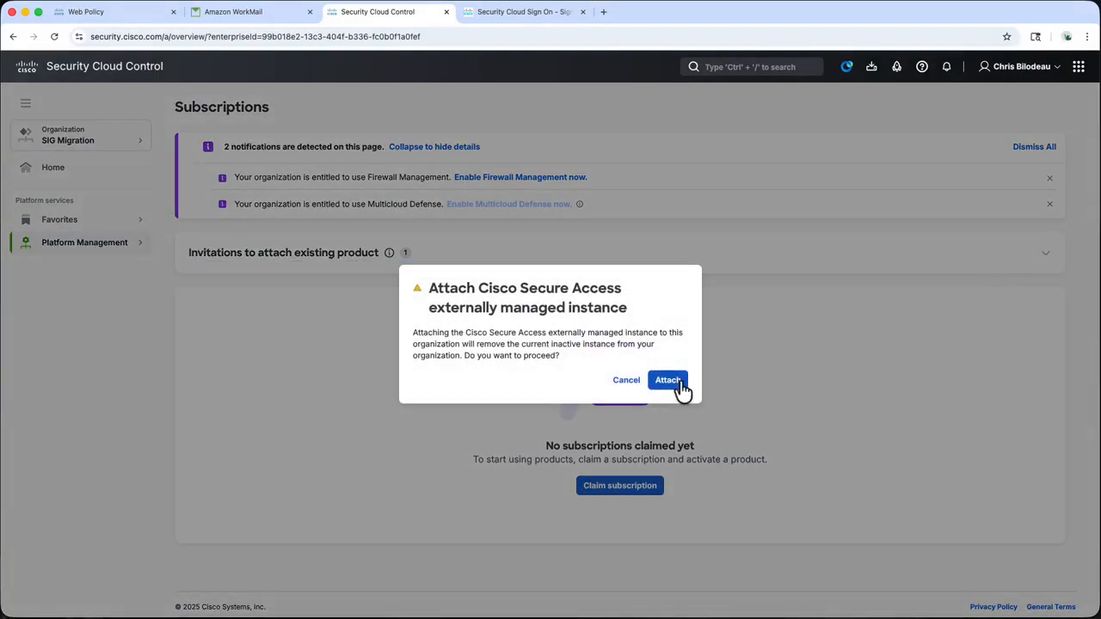
{"action": "left_click", "coordinate": [680, 383]}
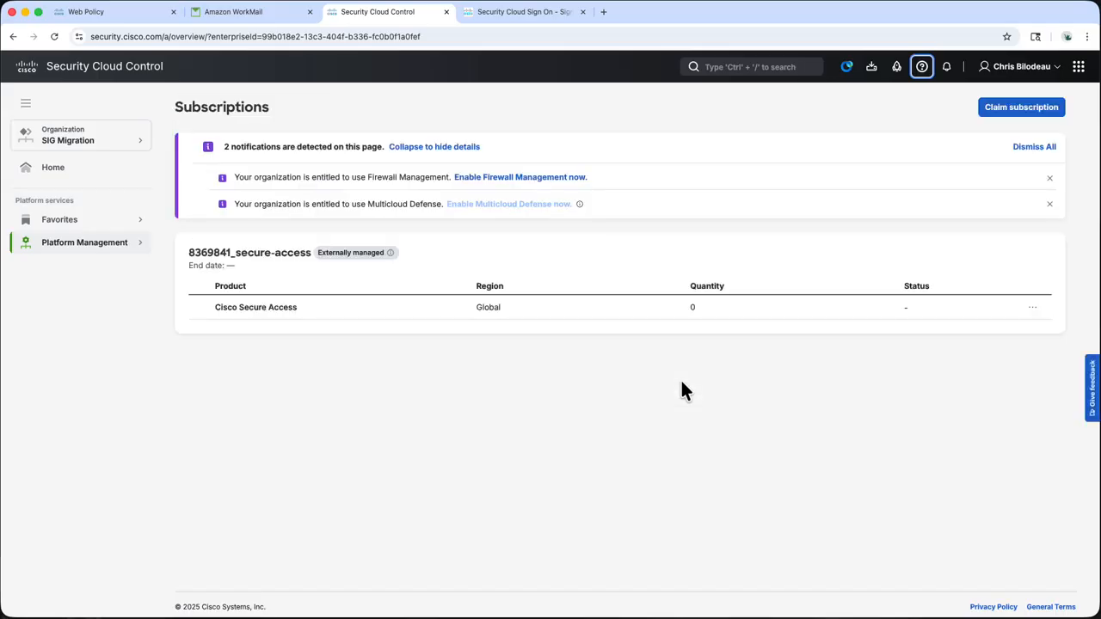
{"action": "left_click", "coordinate": [993, 110]}
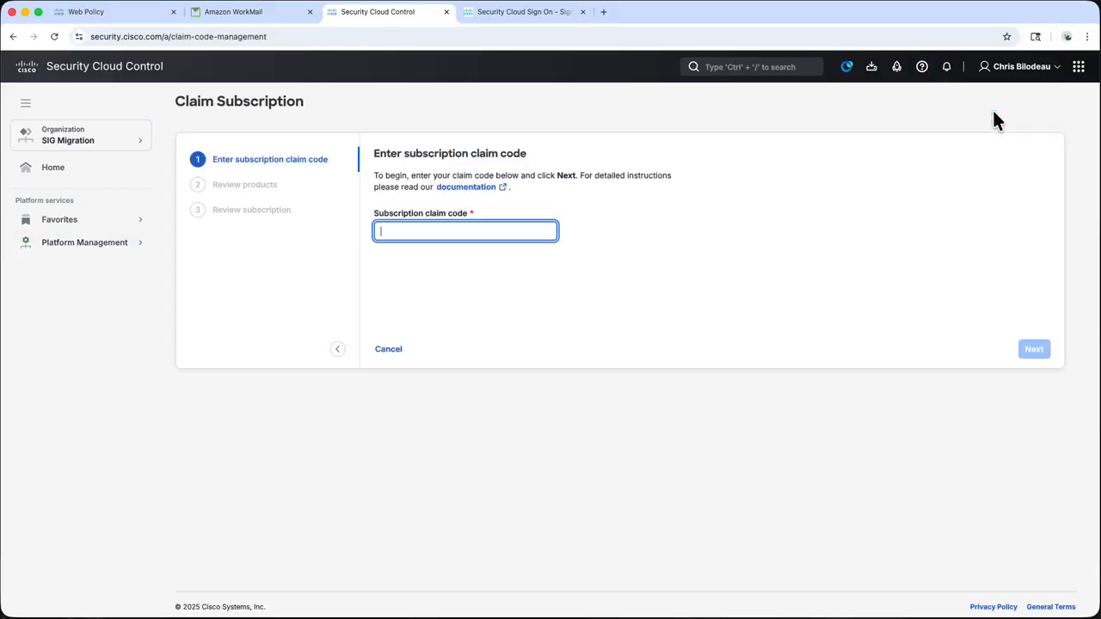
Paste the claim code and claim the subscription onto the existing Secure Access instance
{"action": "left_click", "coordinate": [495, 230]}
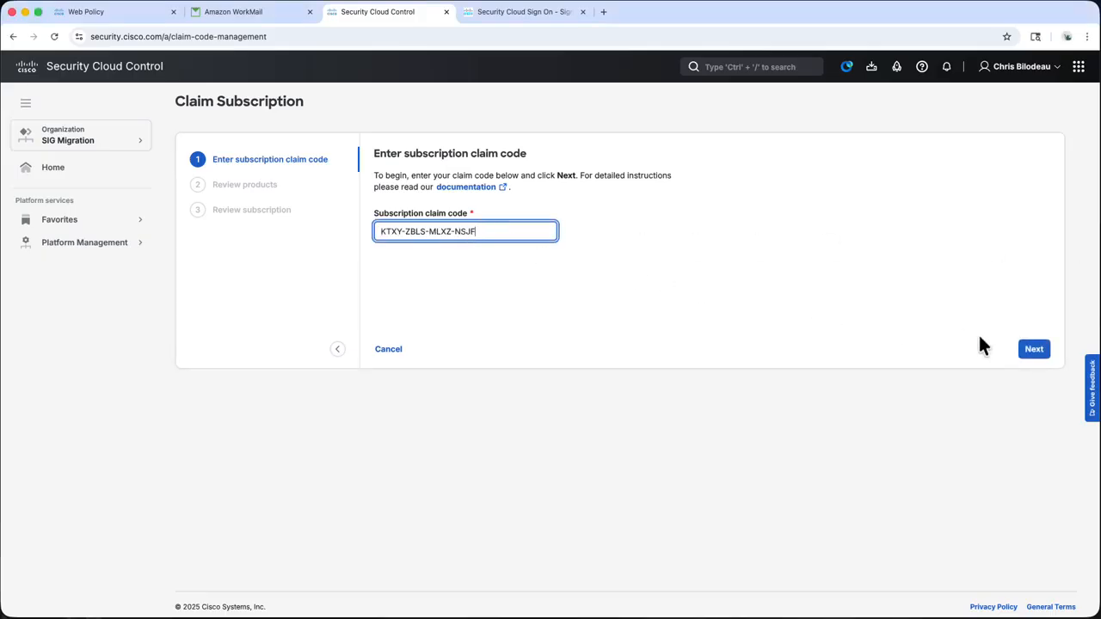
{"action": "left_click", "coordinate": [1034, 350]}
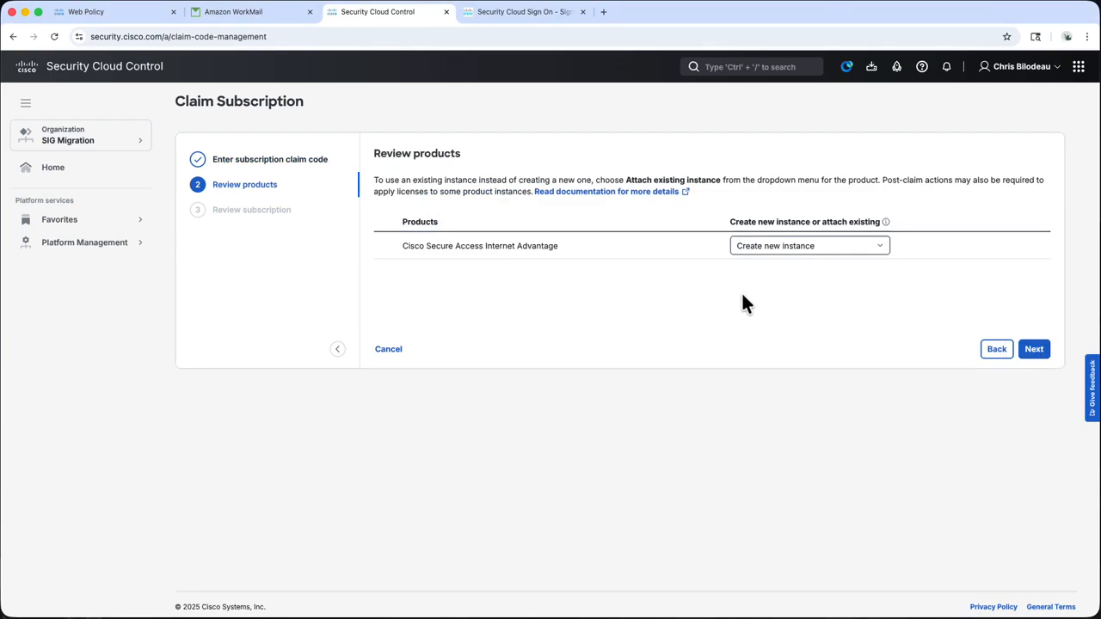
{"action": "left_click", "coordinate": [819, 249]}
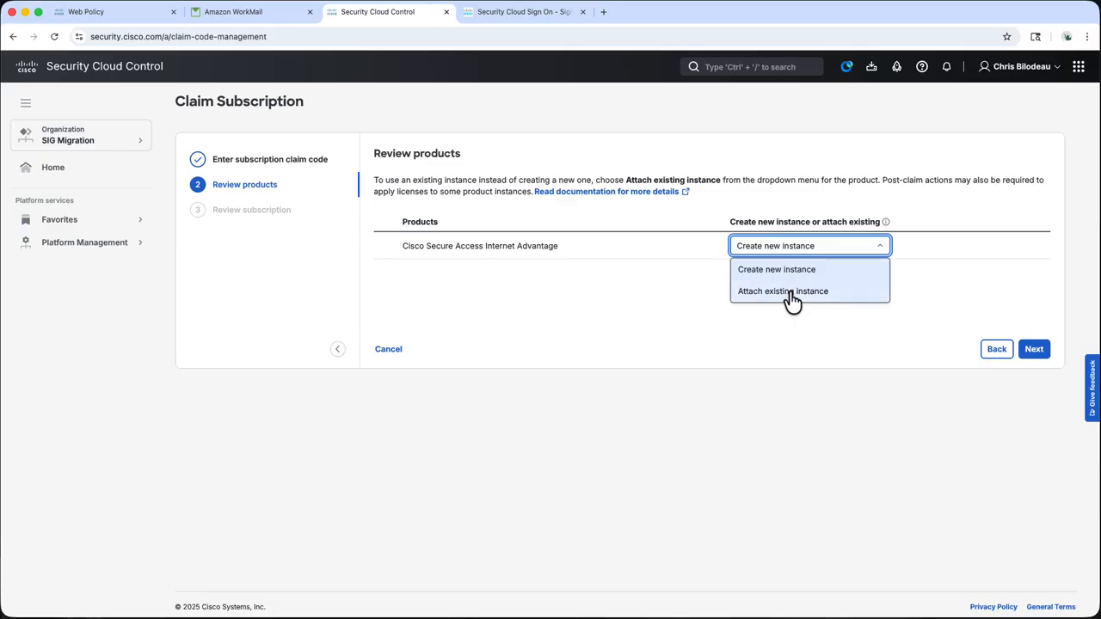
{"action": "left_click", "coordinate": [791, 293]}
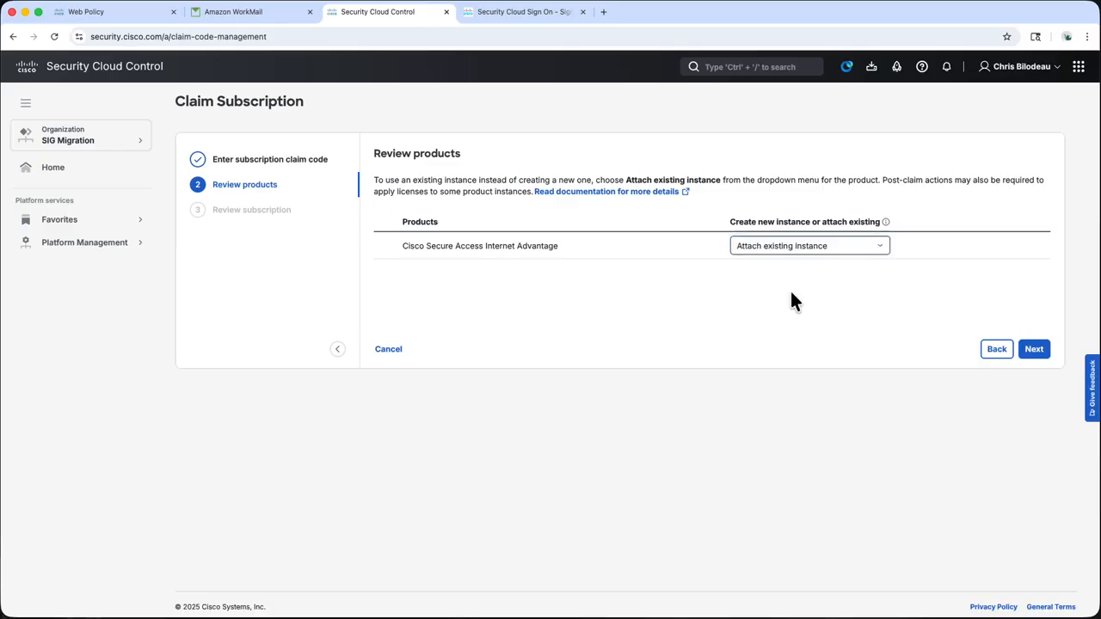
{"action": "left_click", "coordinate": [1036, 350]}
{"action": "left_click", "coordinate": [1036, 349]}
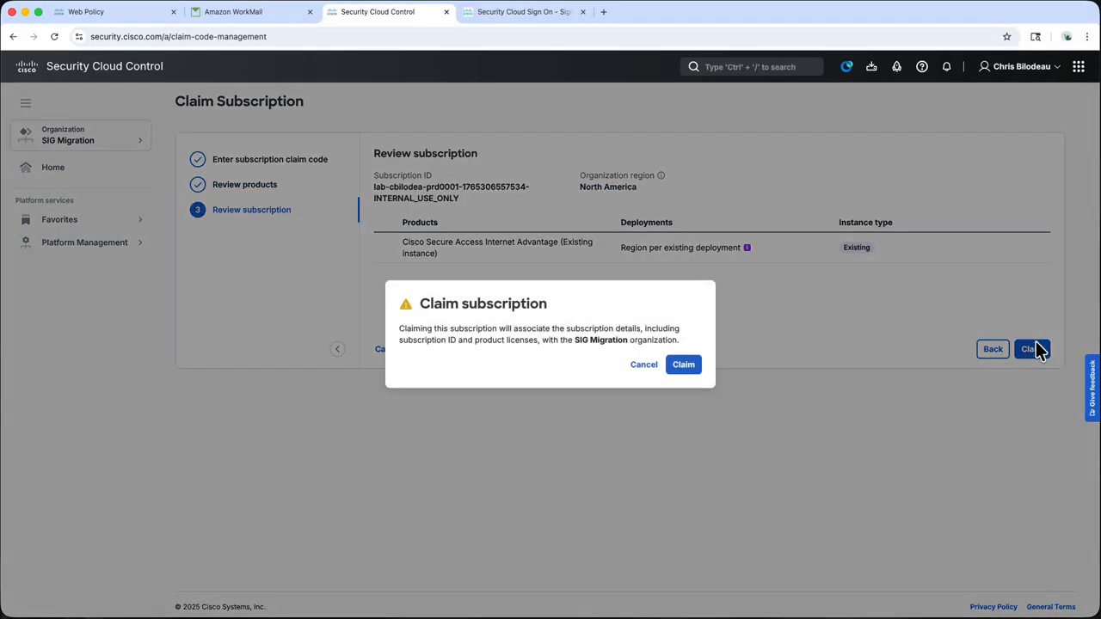
{"action": "left_click", "coordinate": [694, 363]}
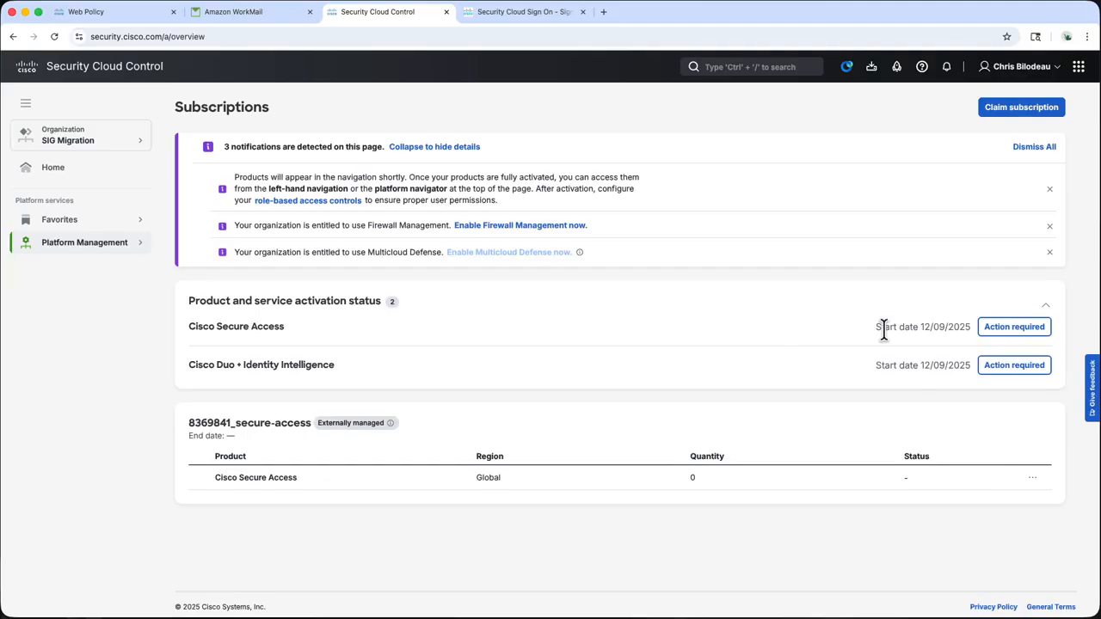
Apply the license to activate Secure Access, review its instance details, then view Identity Providers
{"action": "left_click", "coordinate": [1015, 331]}
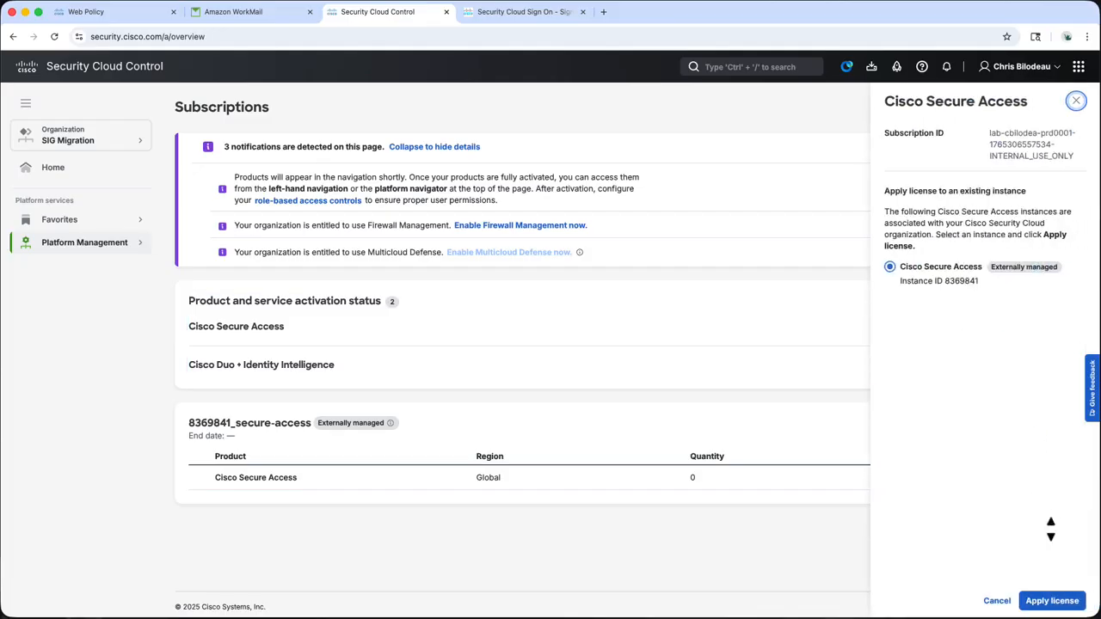
{"action": "left_click", "coordinate": [1065, 605]}
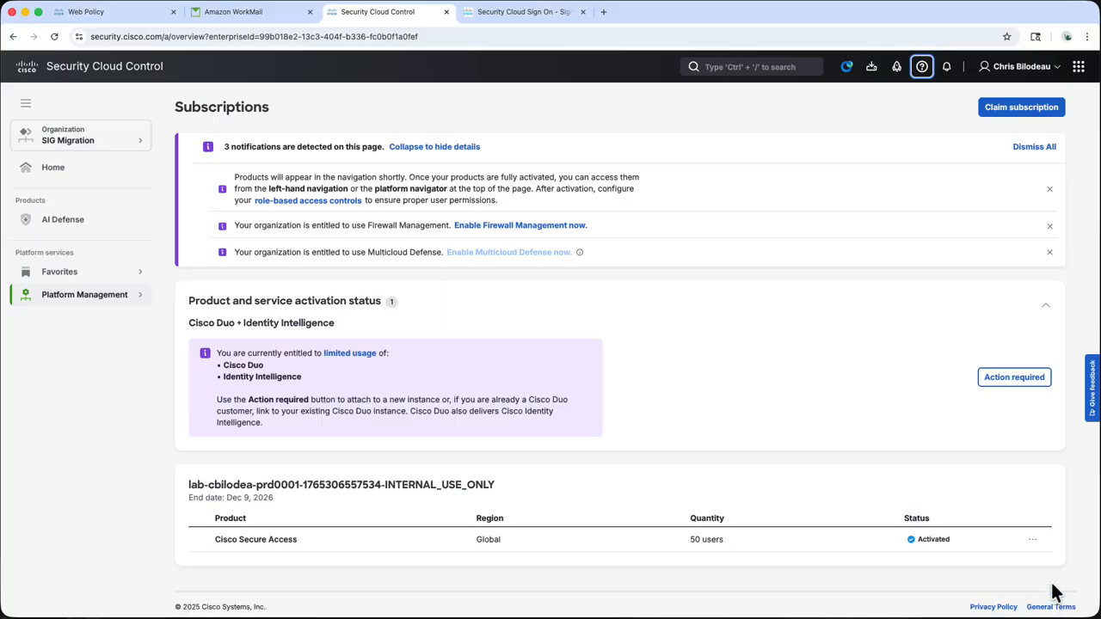
{"action": "left_click", "coordinate": [1032, 539]}
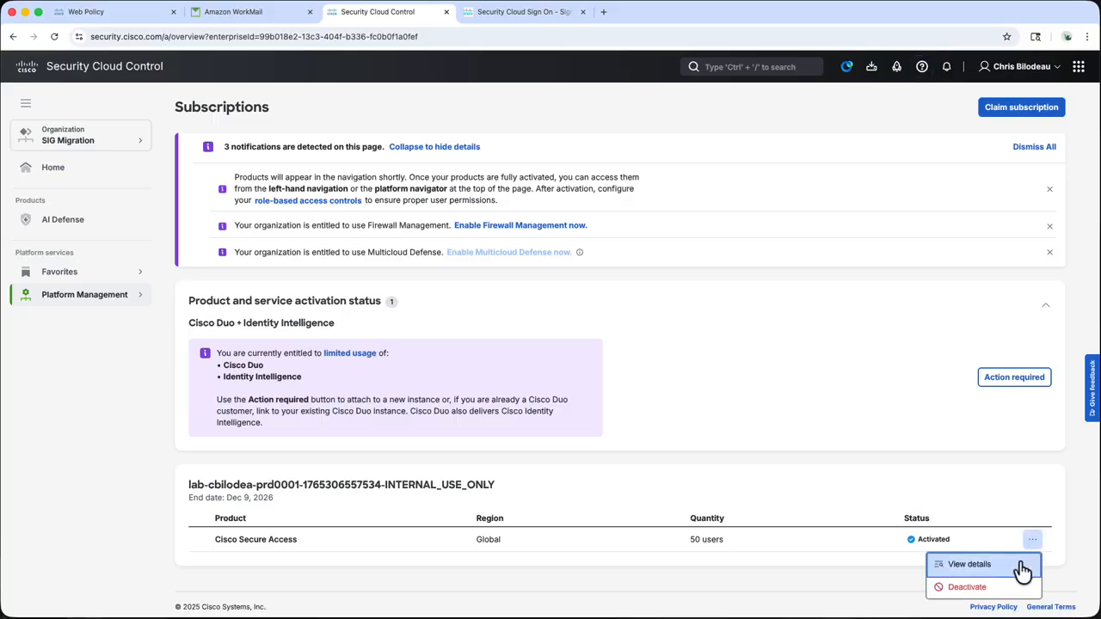
{"action": "left_click", "coordinate": [1020, 565]}
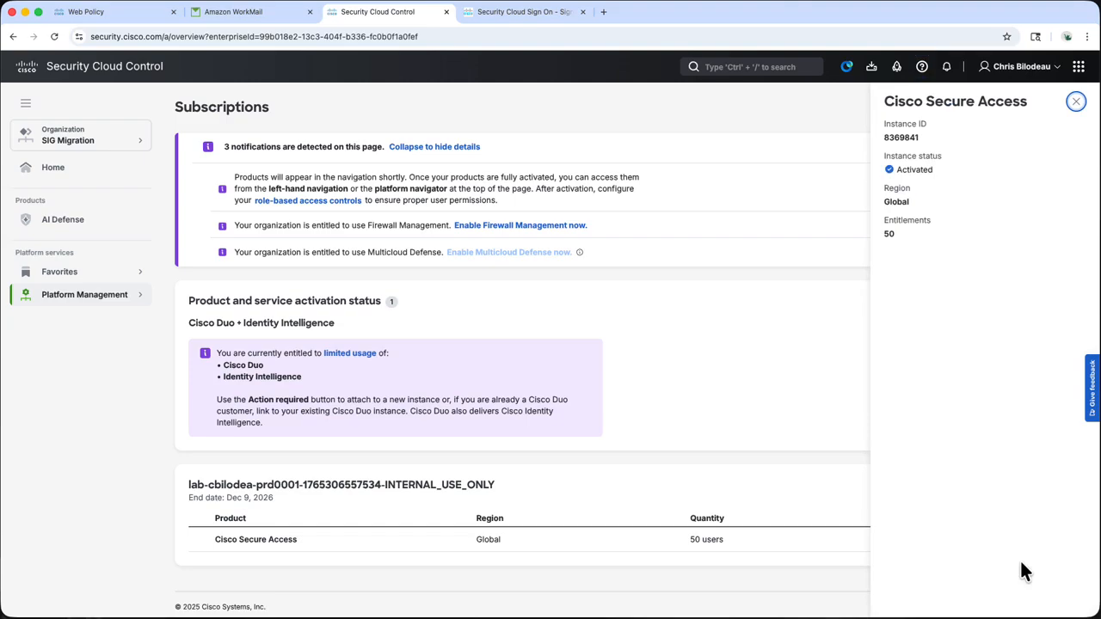
{"action": "left_click", "coordinate": [1077, 103]}
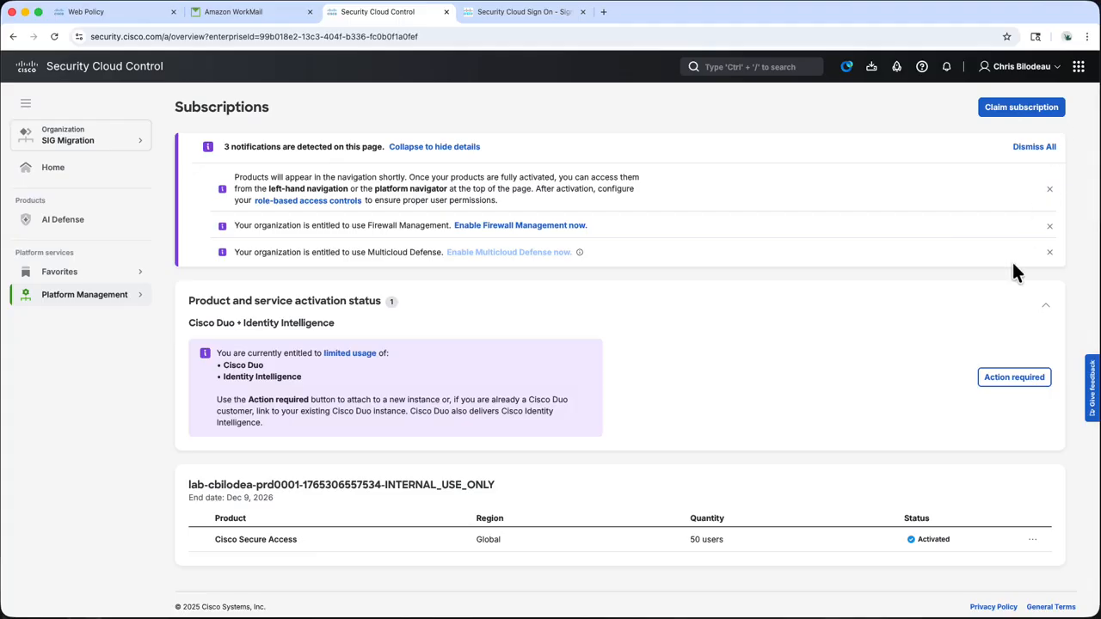
{"action": "left_click", "coordinate": [112, 323]}
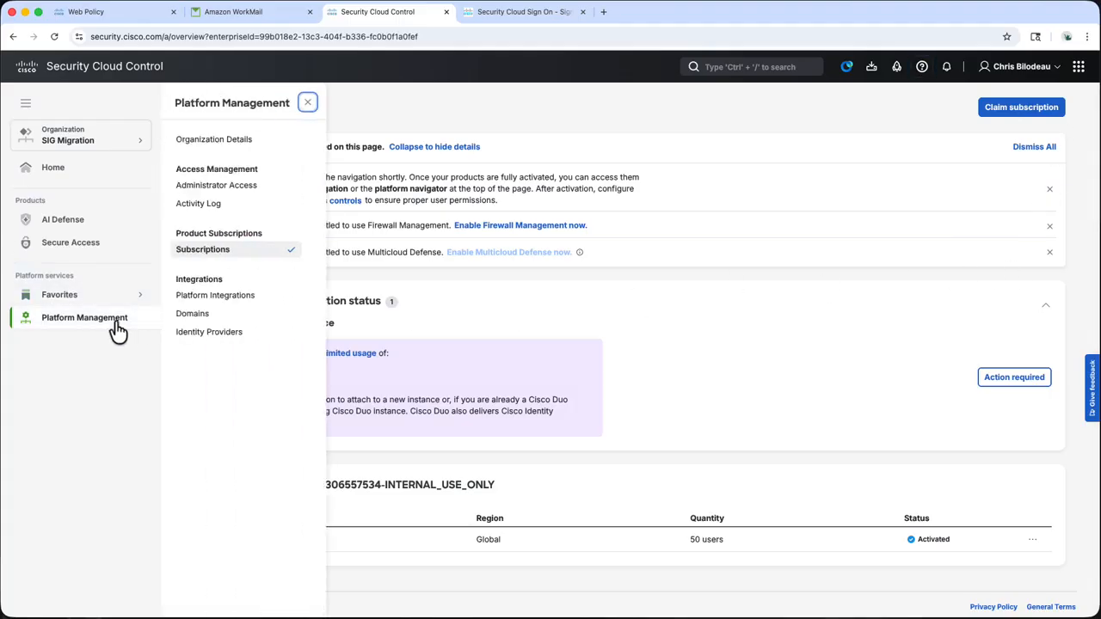
{"action": "left_click", "coordinate": [207, 332]}
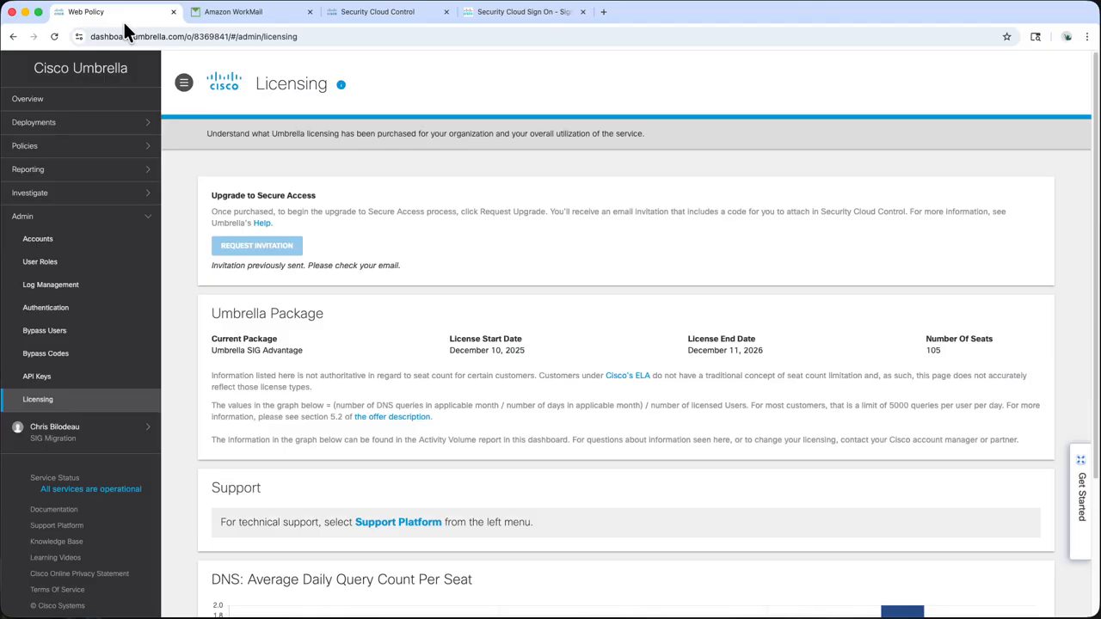
Reload Umbrella Licensing and start the Upgrade to Secure Access
{"action": "left_click", "coordinate": [57, 39]}
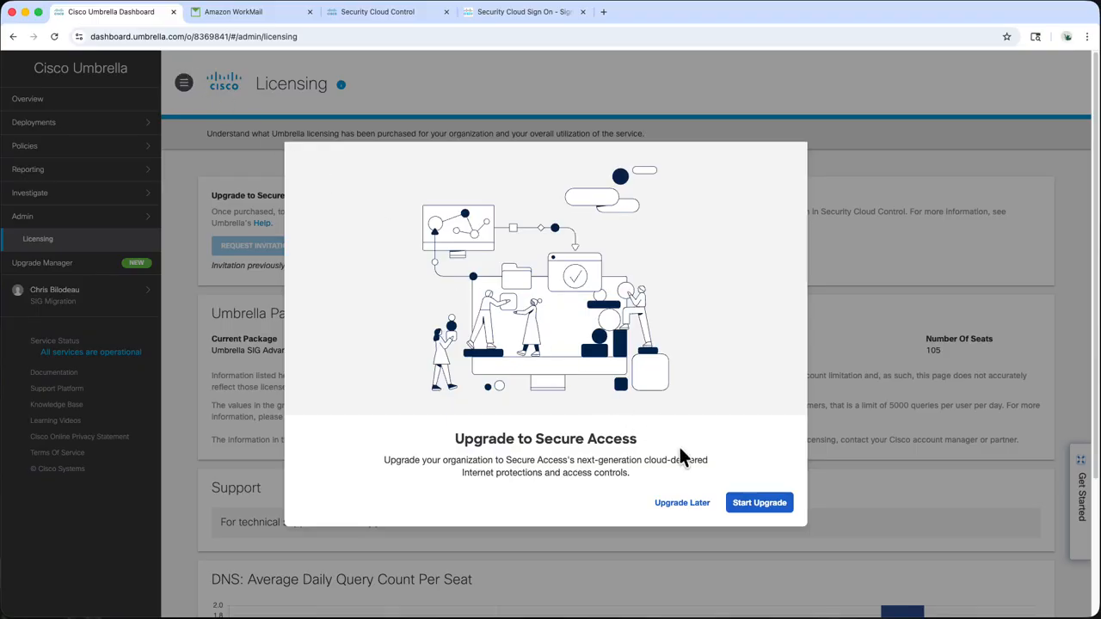
{"action": "left_click", "coordinate": [752, 508]}
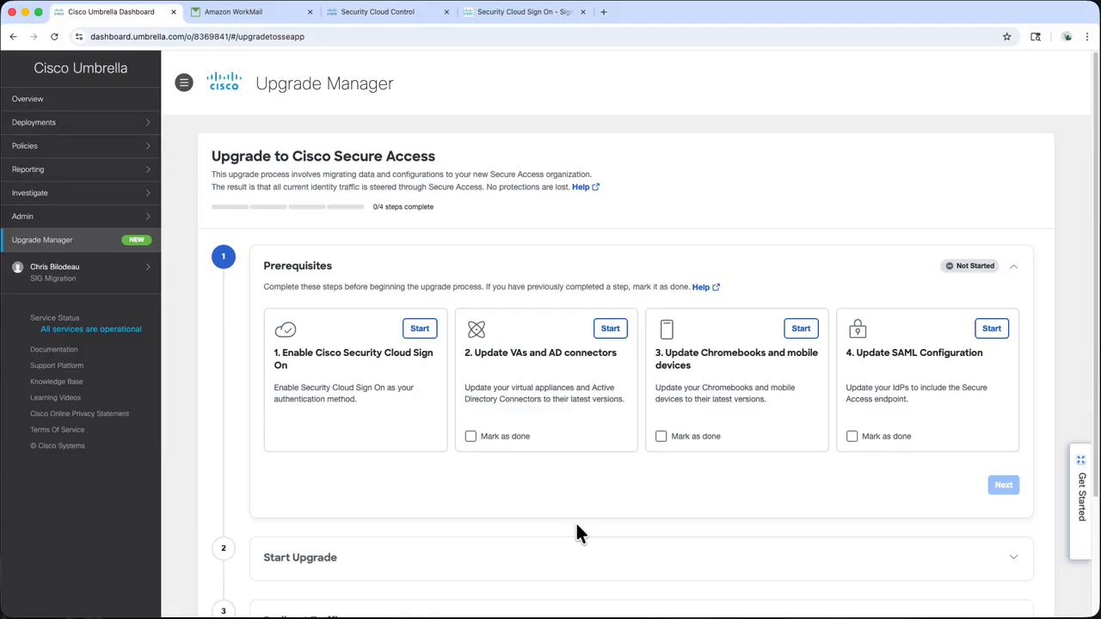
Begin enabling SAML with Security Cloud Sign On and test the configuration successfully
{"action": "left_click", "coordinate": [419, 331]}
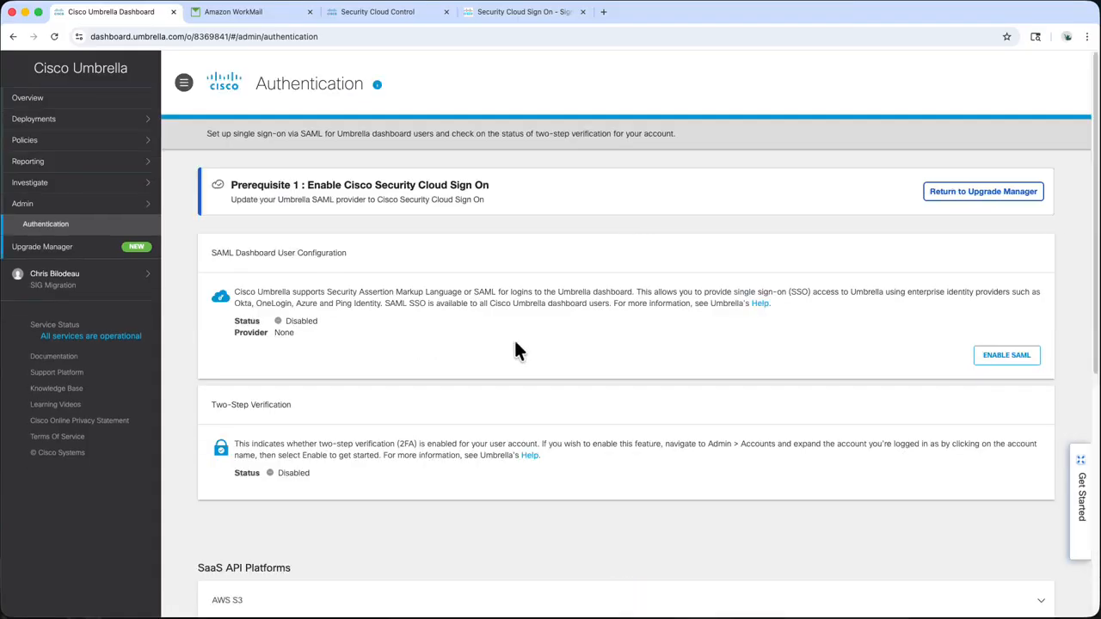
{"action": "left_click", "coordinate": [985, 357]}
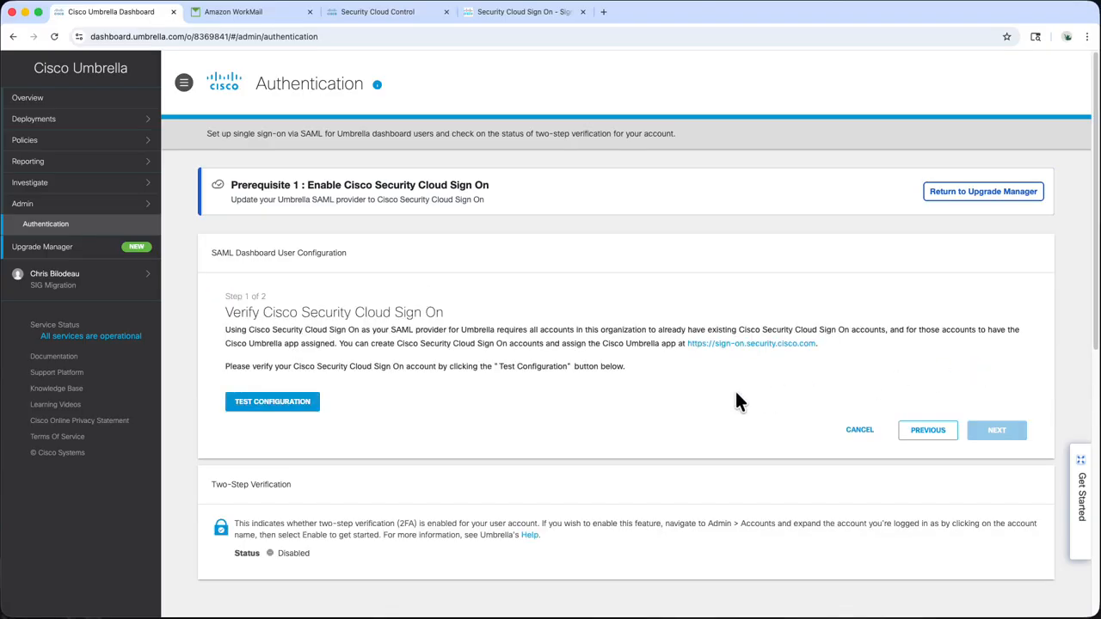
{"action": "left_click", "coordinate": [315, 410]}
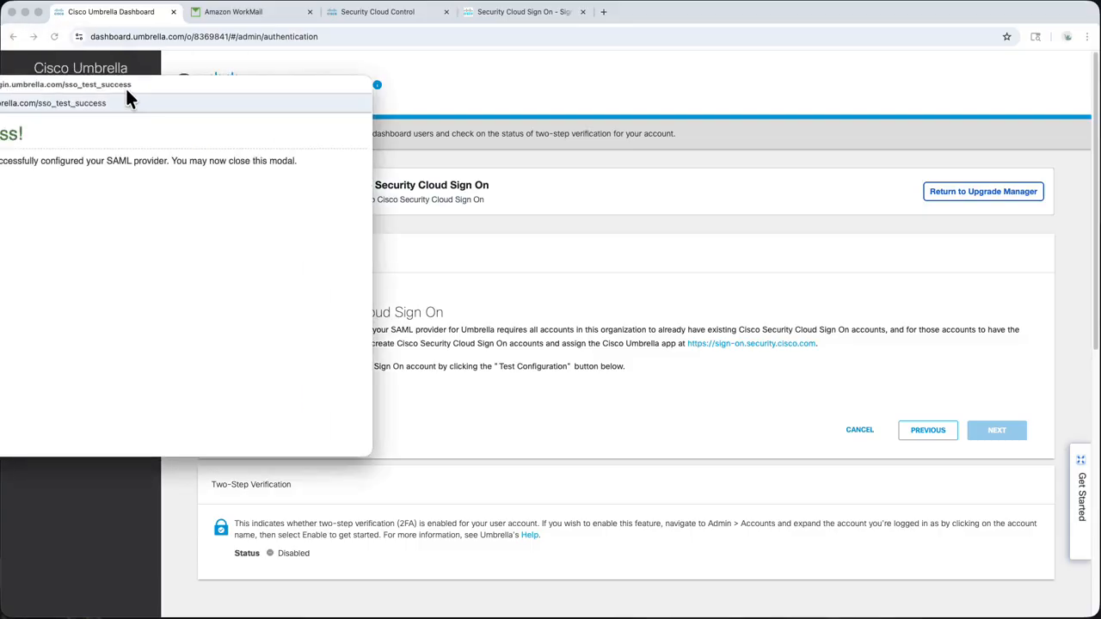
{"action": "left_click_drag", "start_coordinate": [125, 86], "coordinate": [564, 143]}
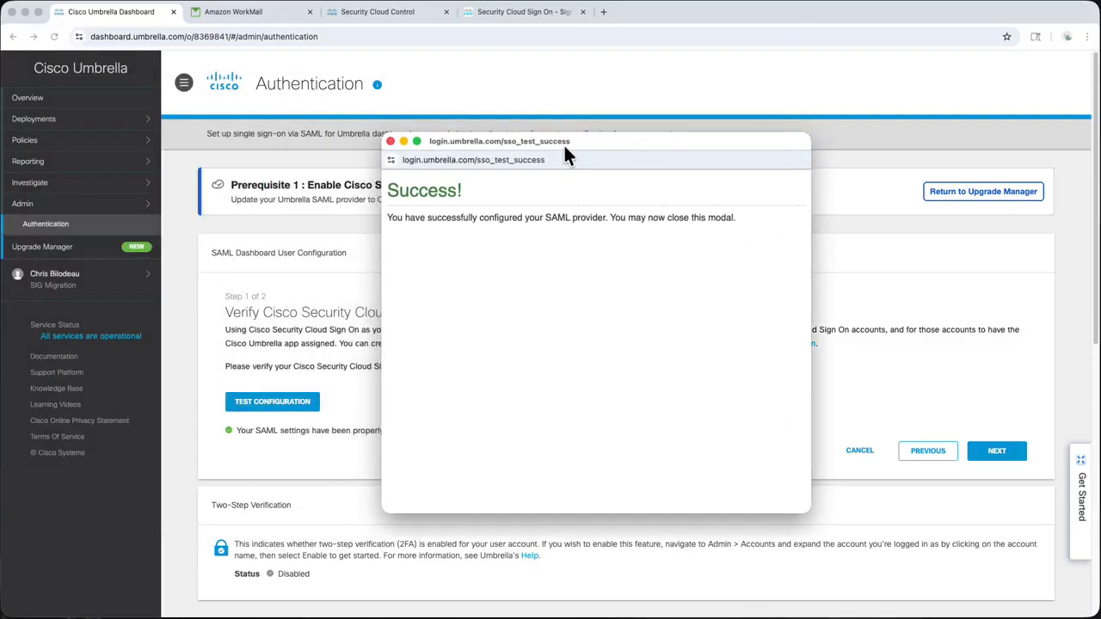
{"action": "left_click", "coordinate": [390, 141]}
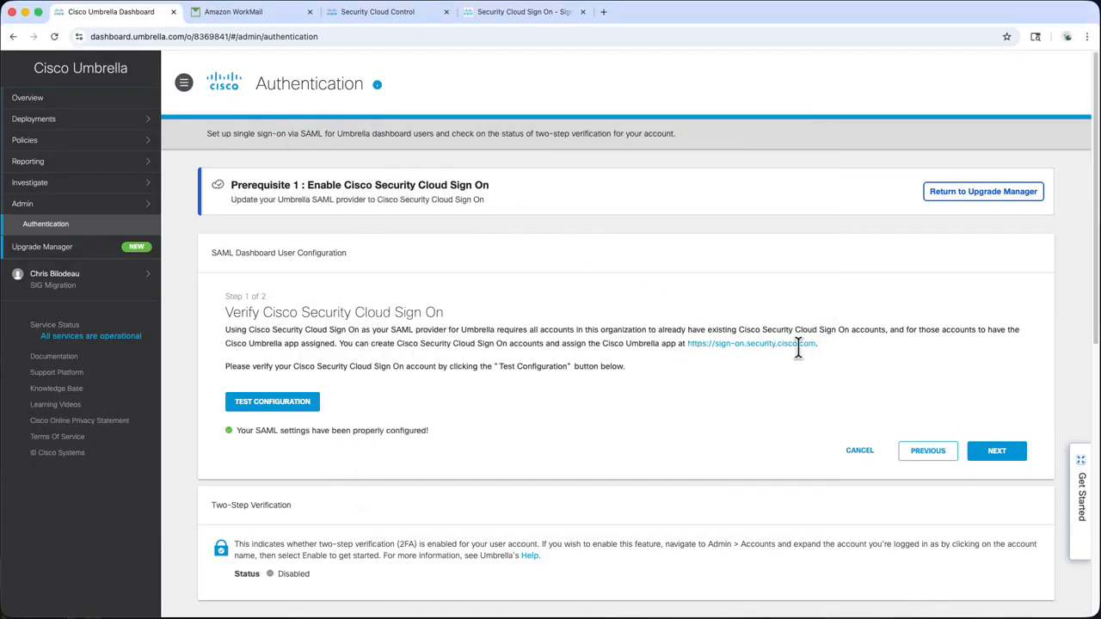
{"action": "left_click", "coordinate": [998, 451]}
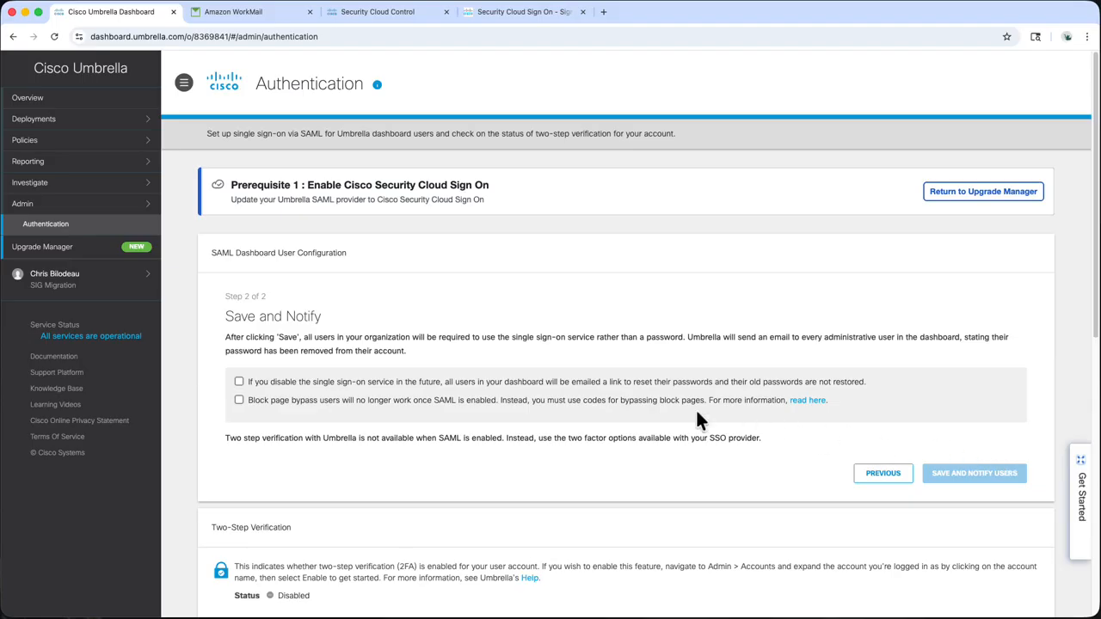
Acknowledge both SSO warnings, save and notify users, then return to the Upgrade Manager
{"action": "left_click", "coordinate": [496, 383]}
{"action": "left_click", "coordinate": [497, 399]}
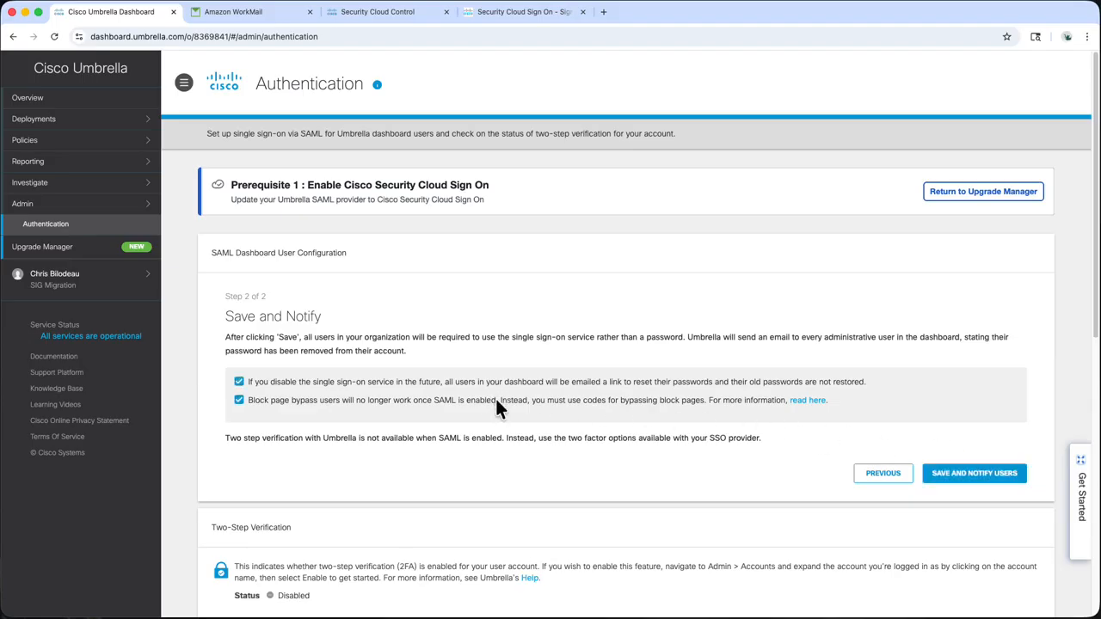
{"action": "left_click", "coordinate": [963, 476]}
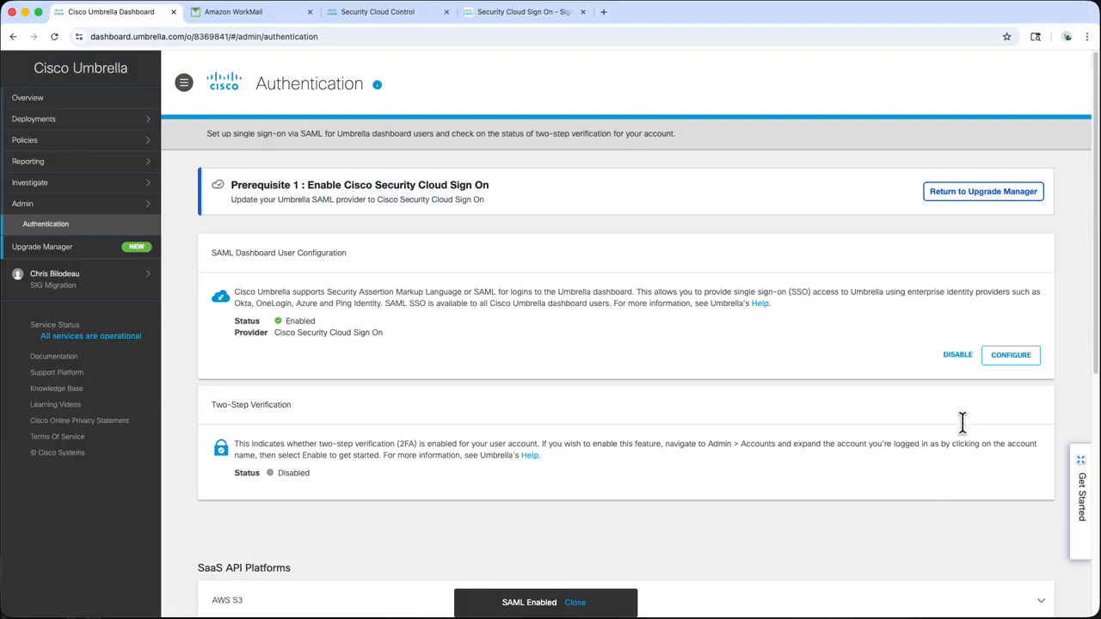
{"action": "left_click", "coordinate": [970, 196]}
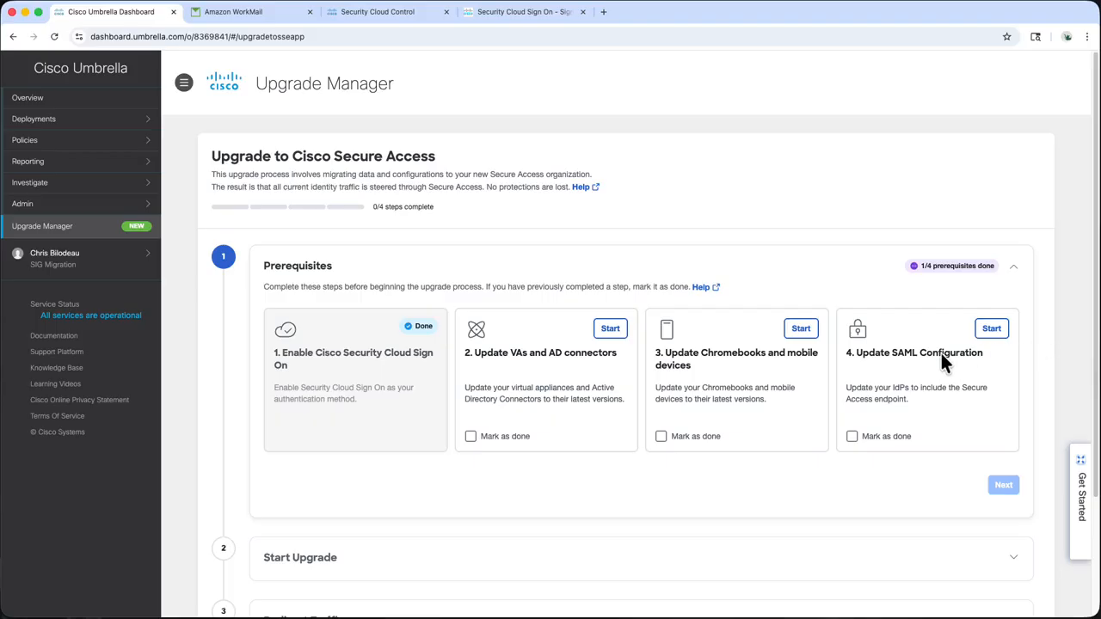
Mark the VA/AD connector, Chromebook/mobile and SAML prerequisites as done and continue to Start Upgrade
{"action": "left_click", "coordinate": [470, 436]}
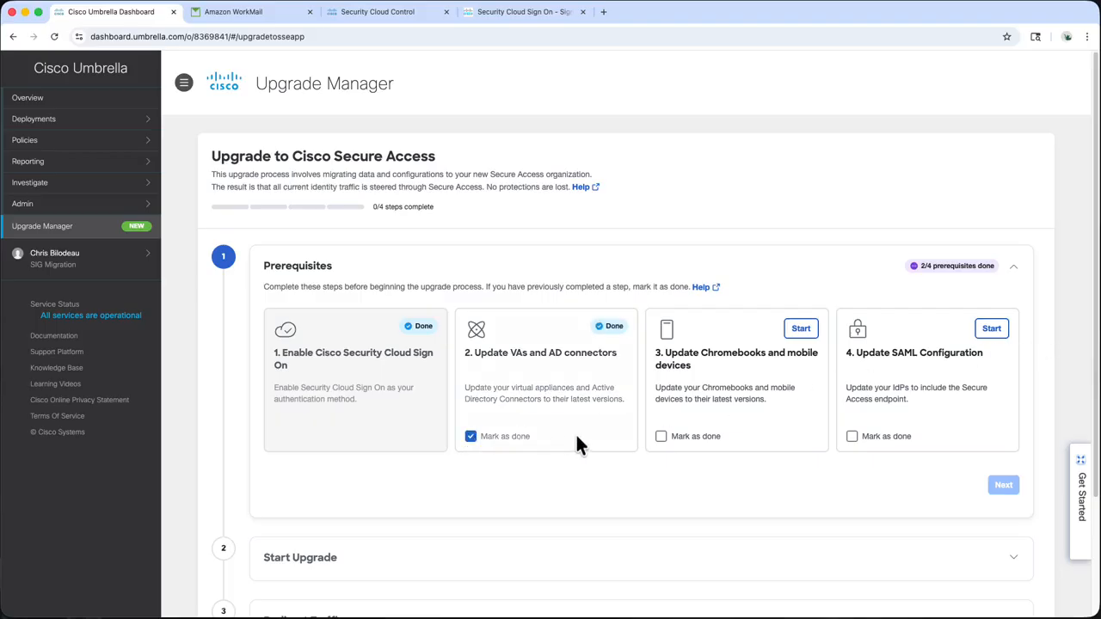
{"action": "left_click", "coordinate": [661, 438]}
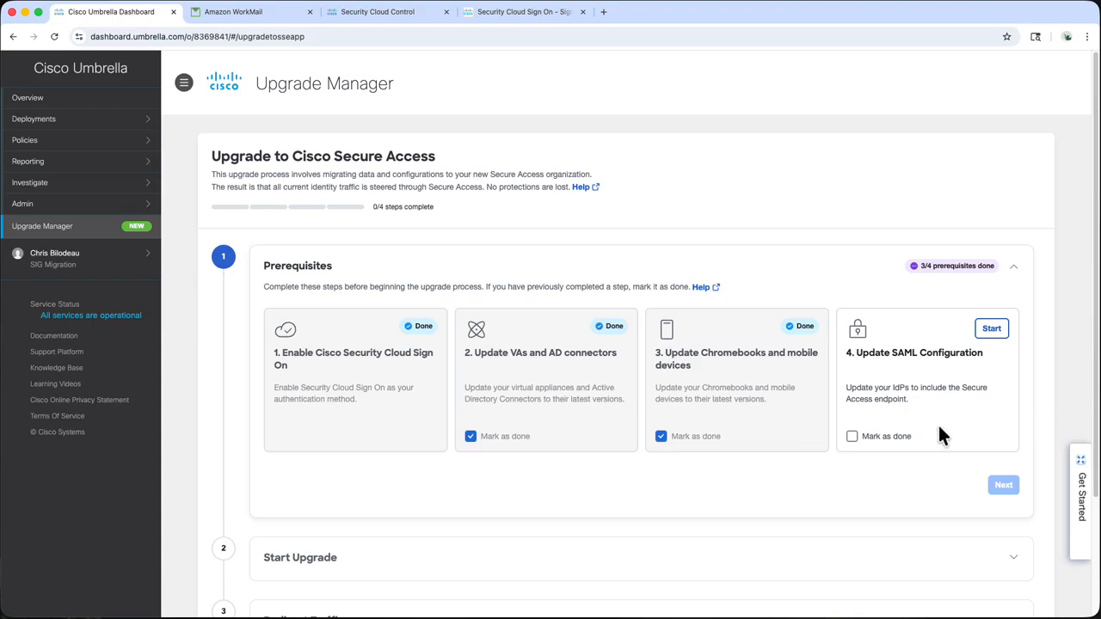
{"action": "left_click", "coordinate": [851, 437]}
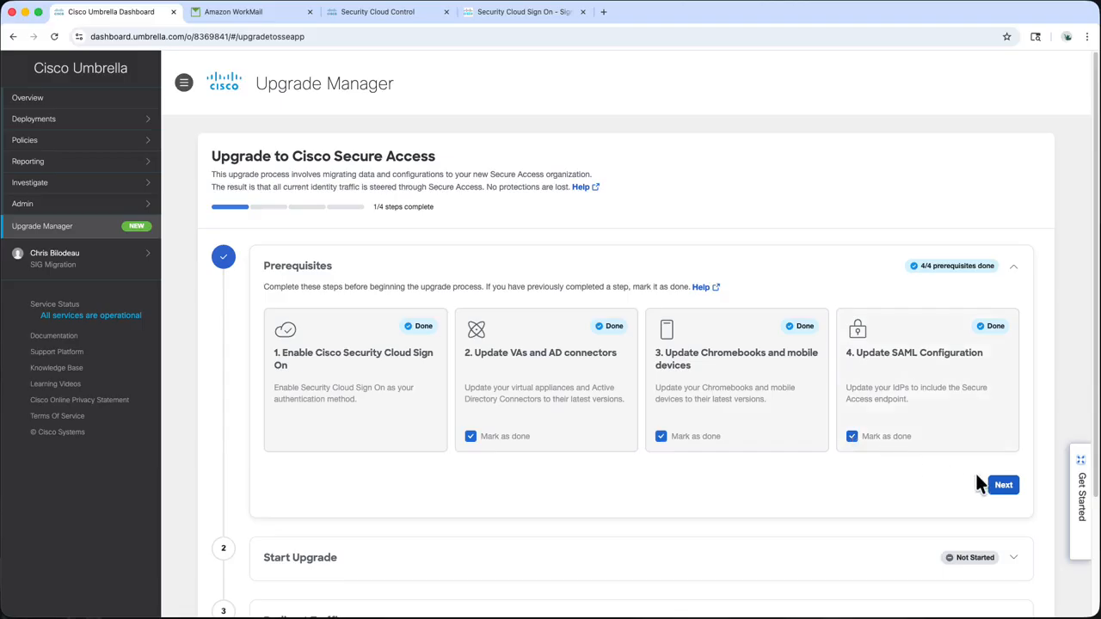
{"action": "left_click", "coordinate": [1002, 484]}
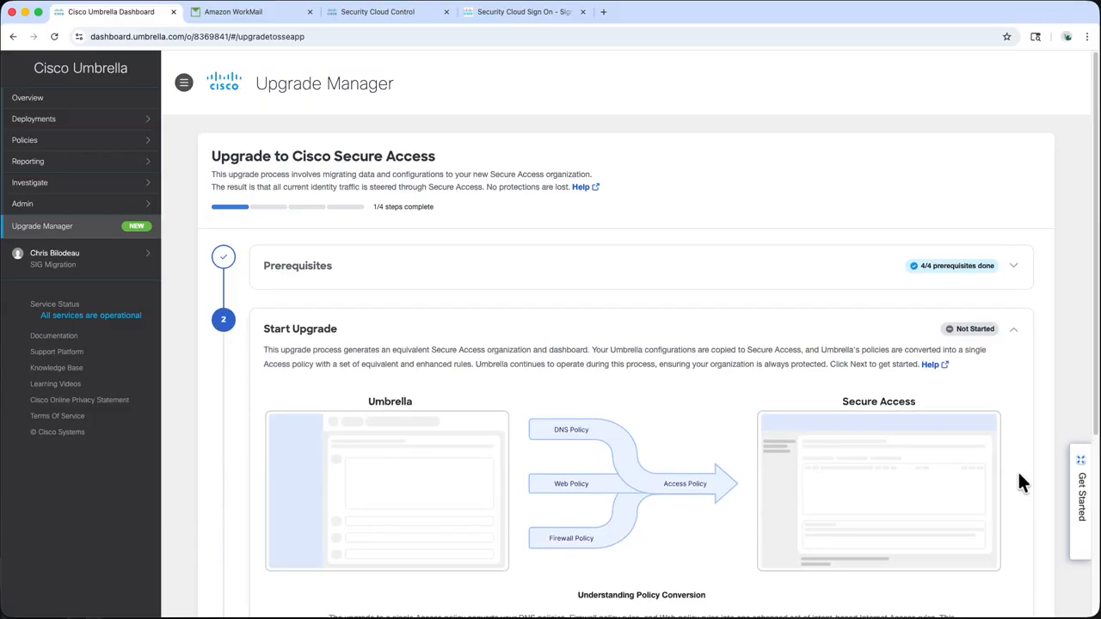
Preview the policy-to-rule conversion, run the upgrade until it succeeds, and go to the converted rules
{"action": "scroll", "coordinate": [1019, 475], "scroll_direction": "down", "scroll_amount": 3}
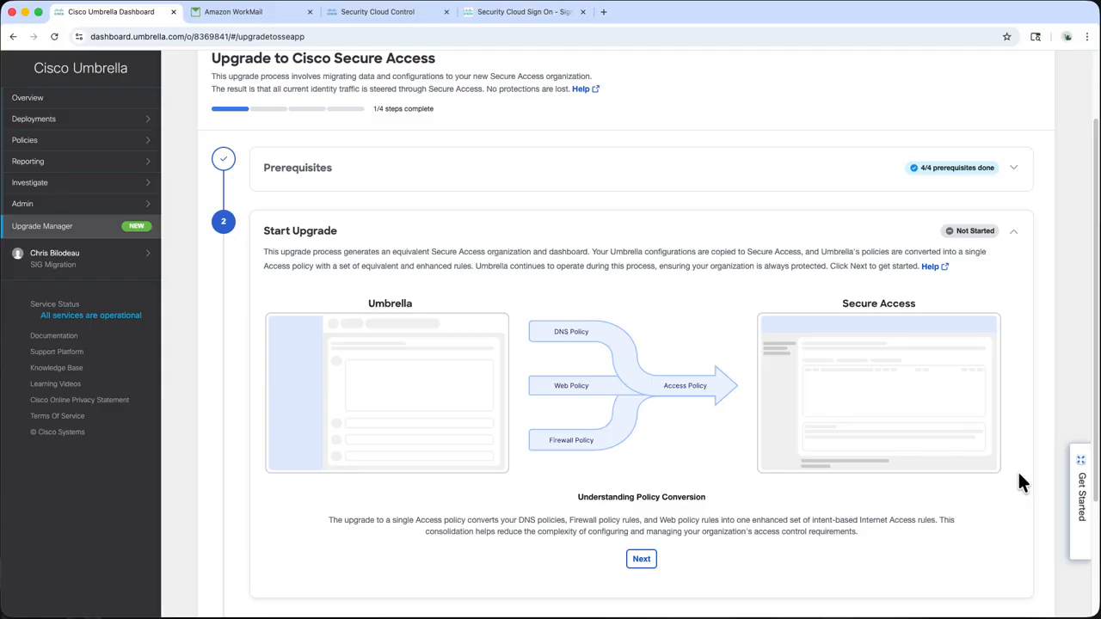
{"action": "scroll", "coordinate": [1020, 482], "scroll_direction": "down", "scroll_amount": 1}
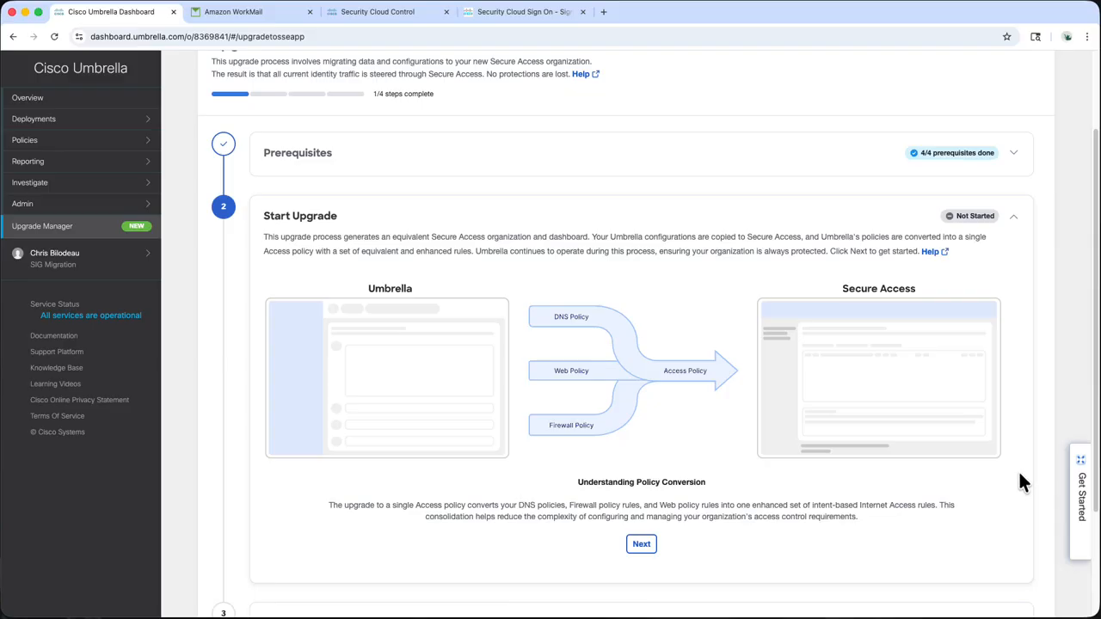
{"action": "left_click", "coordinate": [649, 546]}
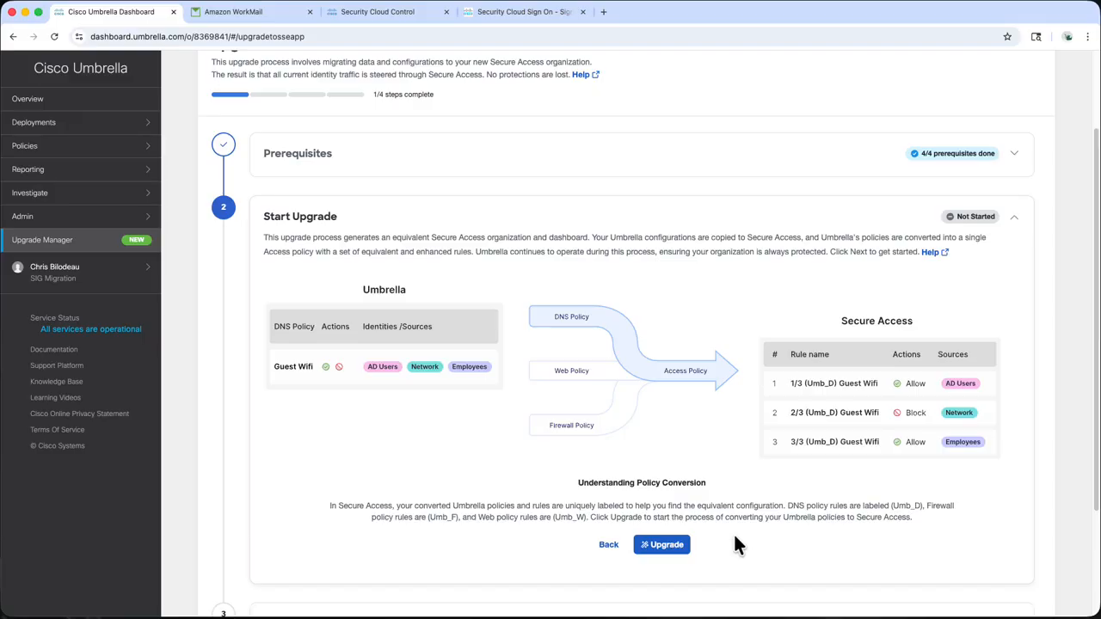
{"action": "left_click", "coordinate": [686, 548]}
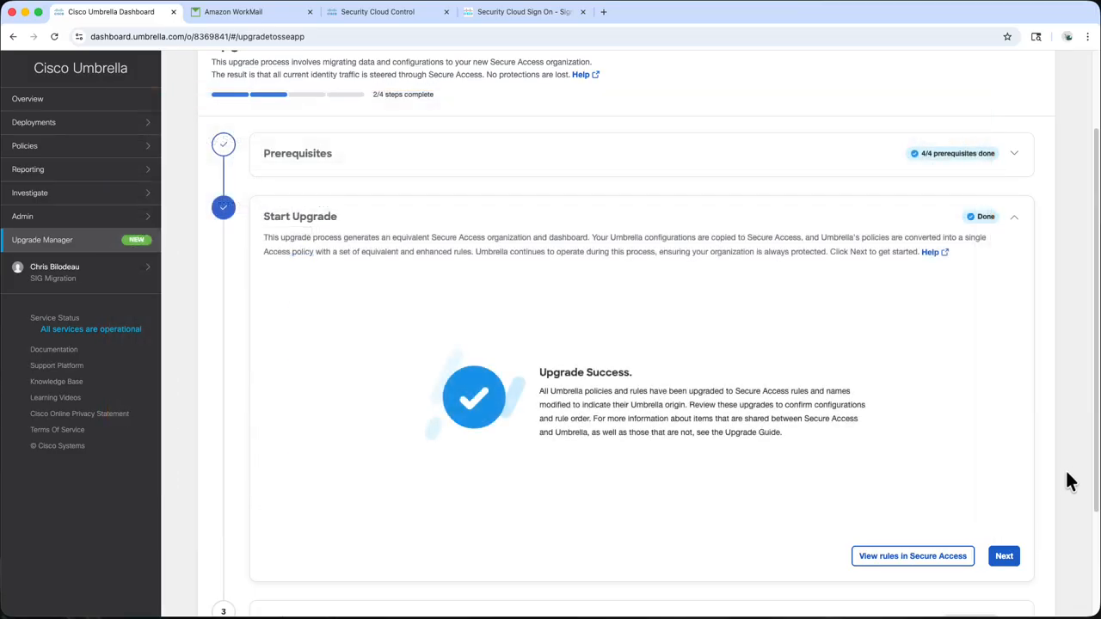
{"action": "left_click", "coordinate": [953, 561]}
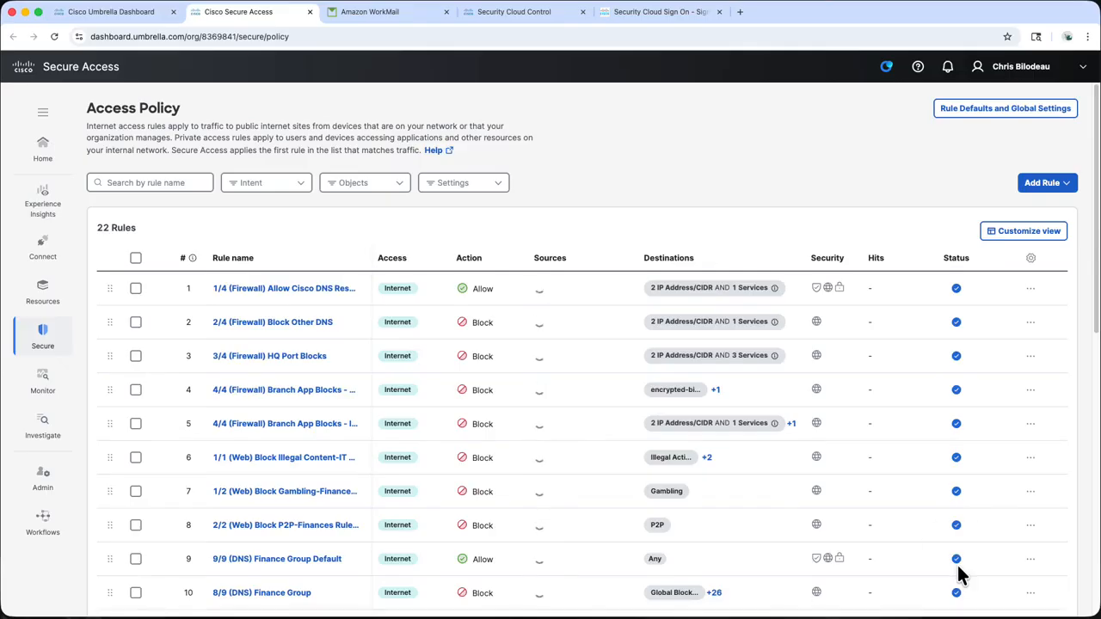
Inspect rule 8, the P2P-Finances block rule: source finances-sigmig, destination P2P
{"action": "scroll", "coordinate": [1095, 344], "scroll_direction": "down", "scroll_amount": 2}
{"action": "left_click_drag", "start_coordinate": [1095, 344], "coordinate": [1095, 383]}
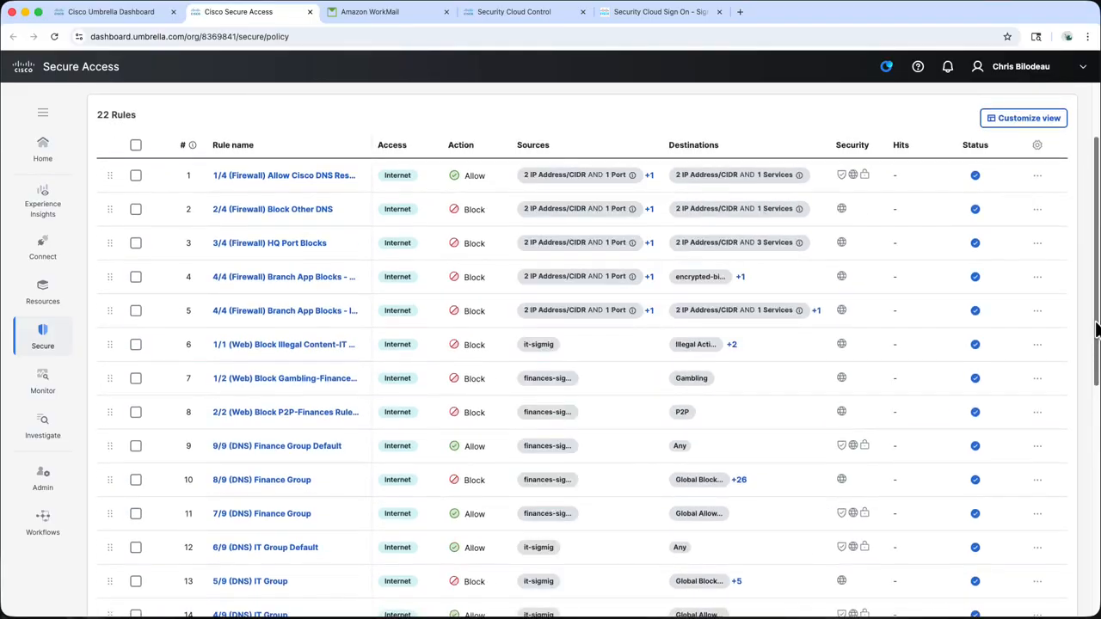
{"action": "scroll", "coordinate": [1095, 382], "scroll_direction": "down", "scroll_amount": 2}
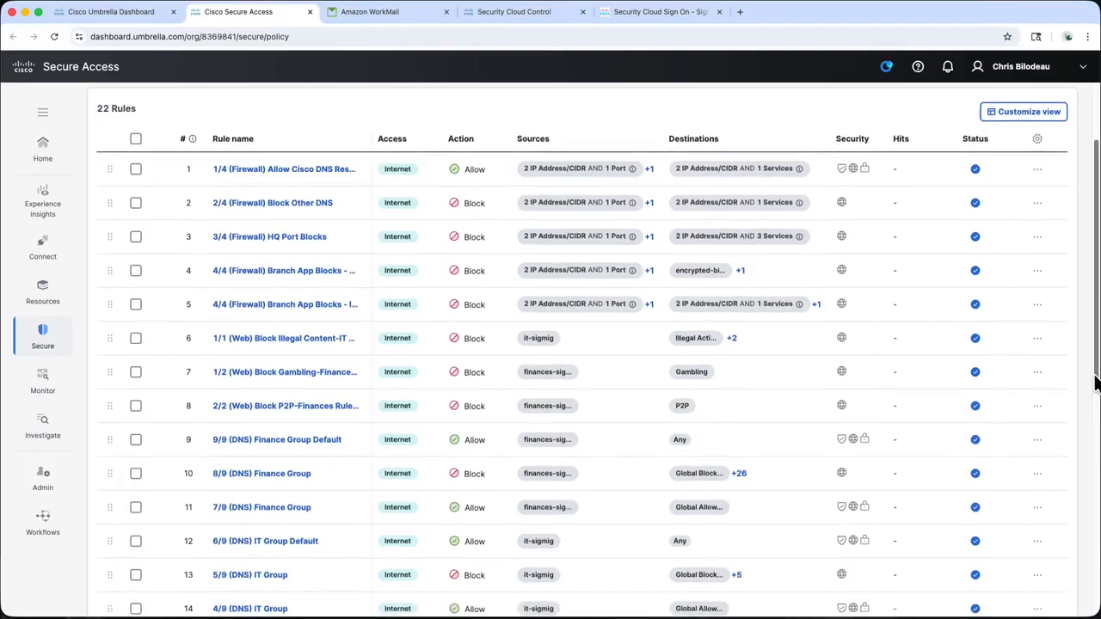
{"action": "scroll", "coordinate": [1095, 383], "scroll_direction": "down", "scroll_amount": 3}
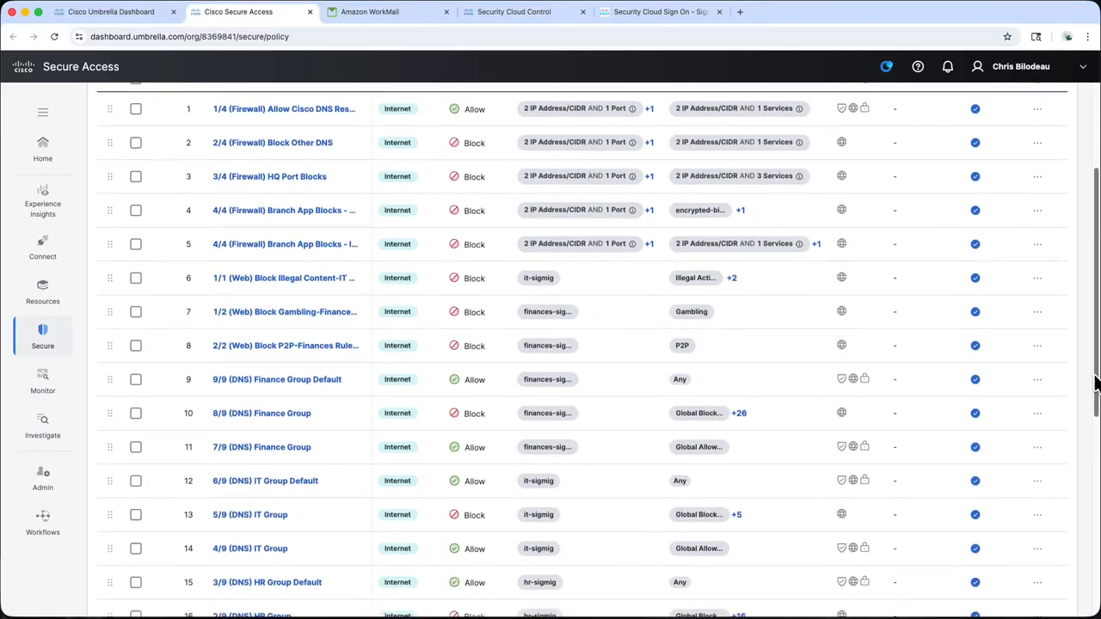
{"action": "left_click", "coordinate": [342, 335]}
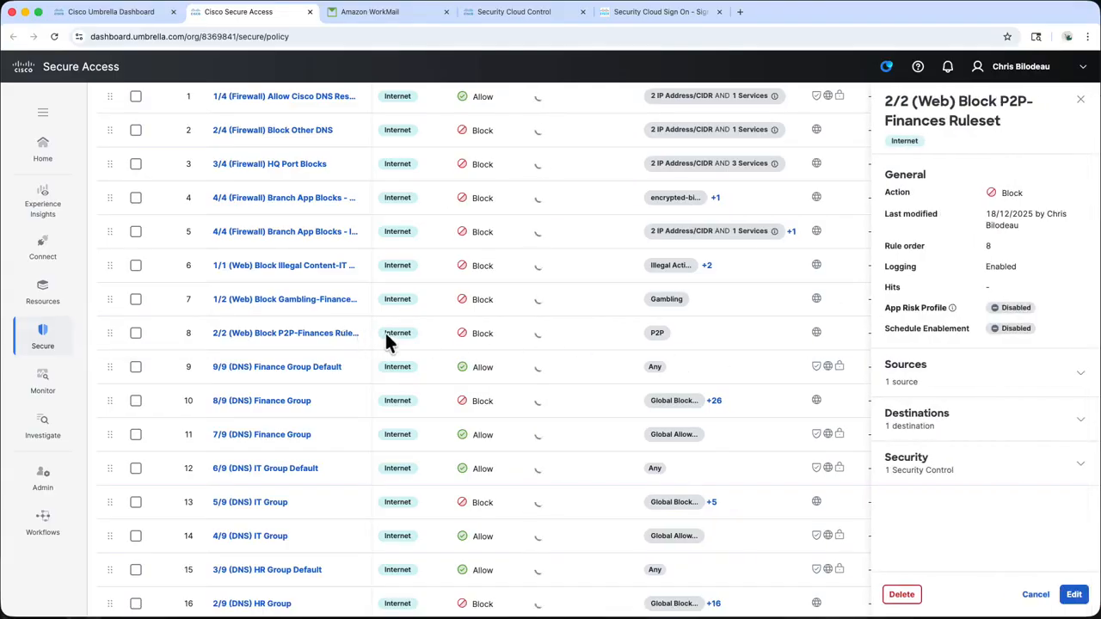
{"action": "left_click", "coordinate": [1075, 387]}
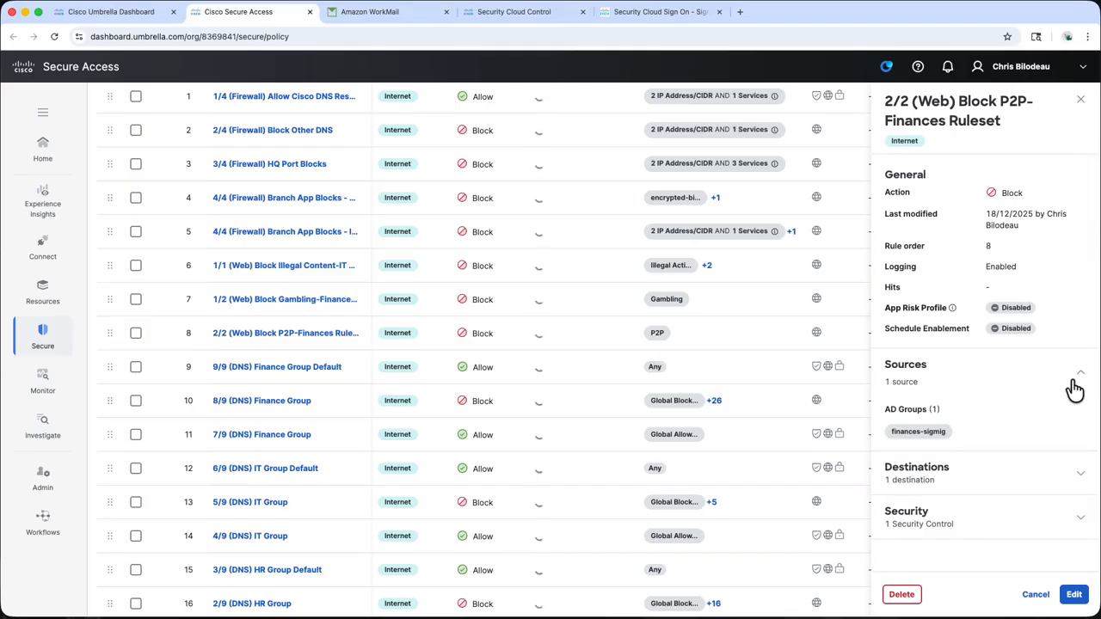
{"action": "left_click", "coordinate": [1080, 477]}
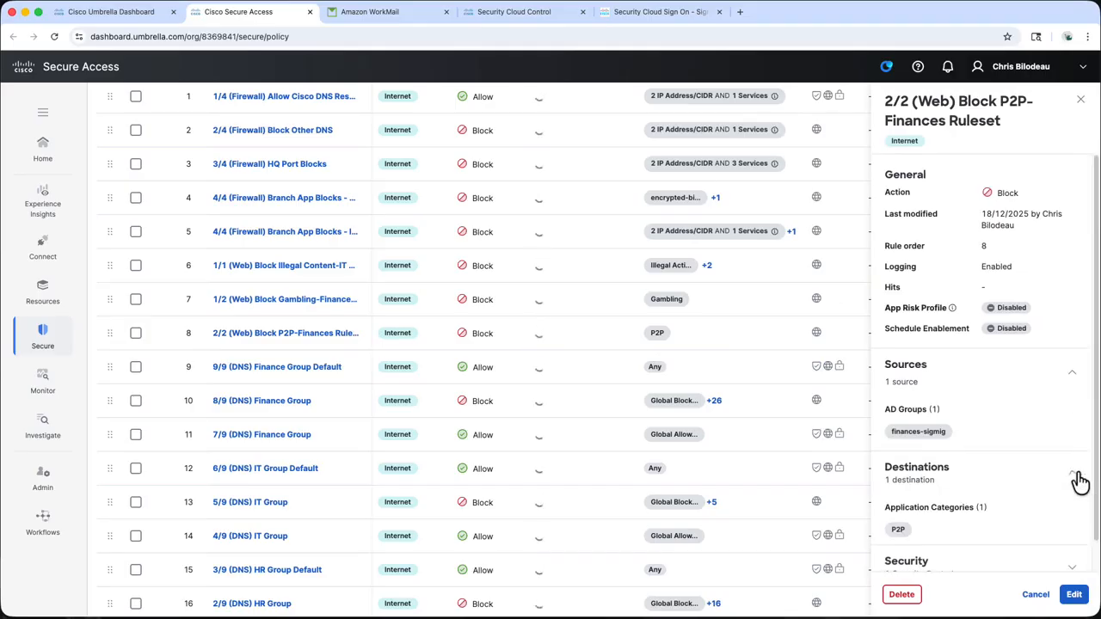
{"action": "scroll", "coordinate": [1080, 482], "scroll_direction": "down", "scroll_amount": 1}
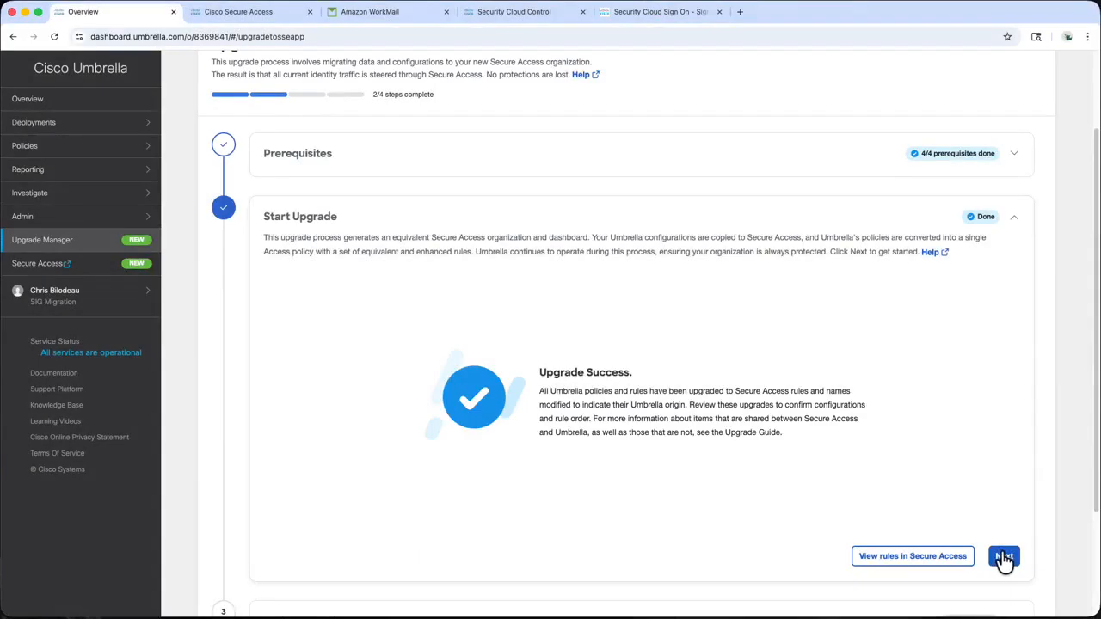
Start the Redirect Traffic step and review the Network Tunnel Groups migration
{"action": "left_click", "coordinate": [1004, 557]}
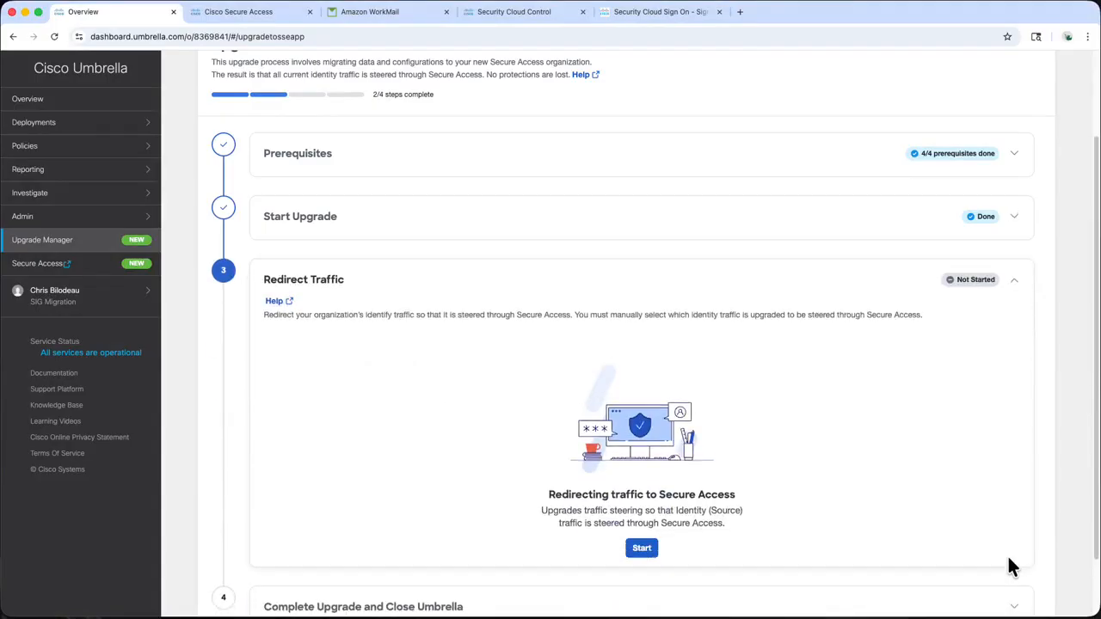
{"action": "left_click", "coordinate": [656, 561]}
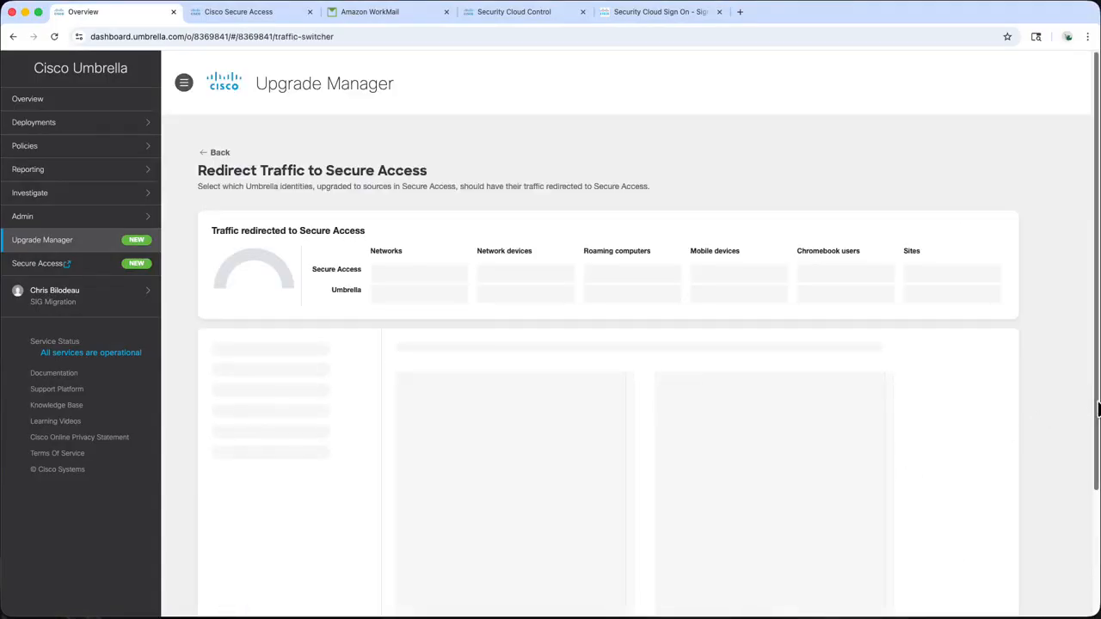
{"action": "left_click_drag", "start_coordinate": [1097, 402], "coordinate": [1097, 539]}
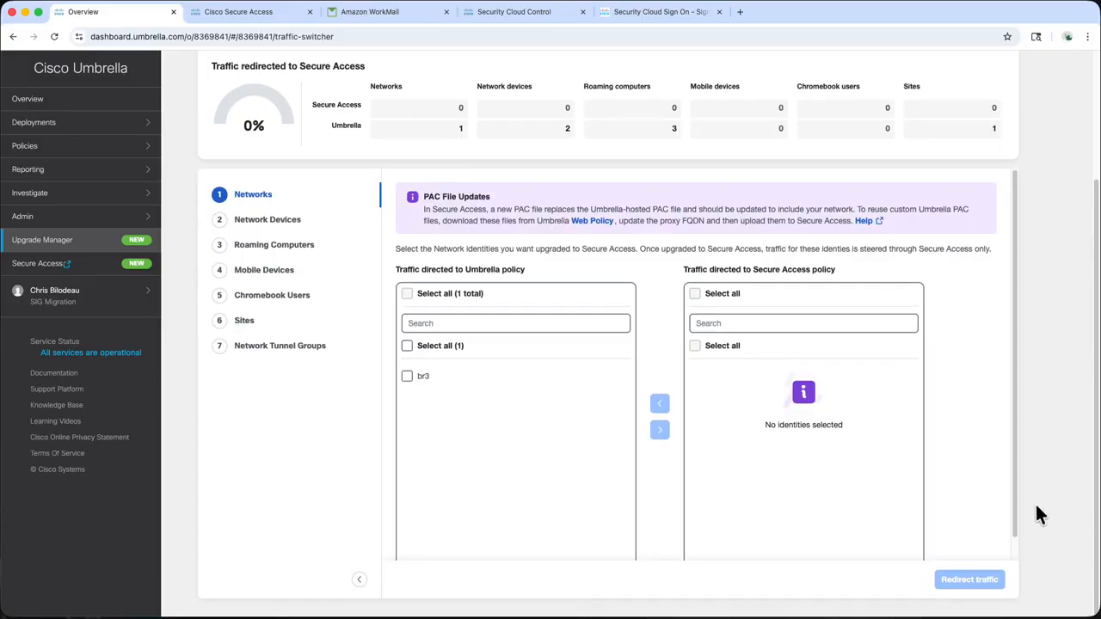
{"action": "left_click", "coordinate": [269, 360]}
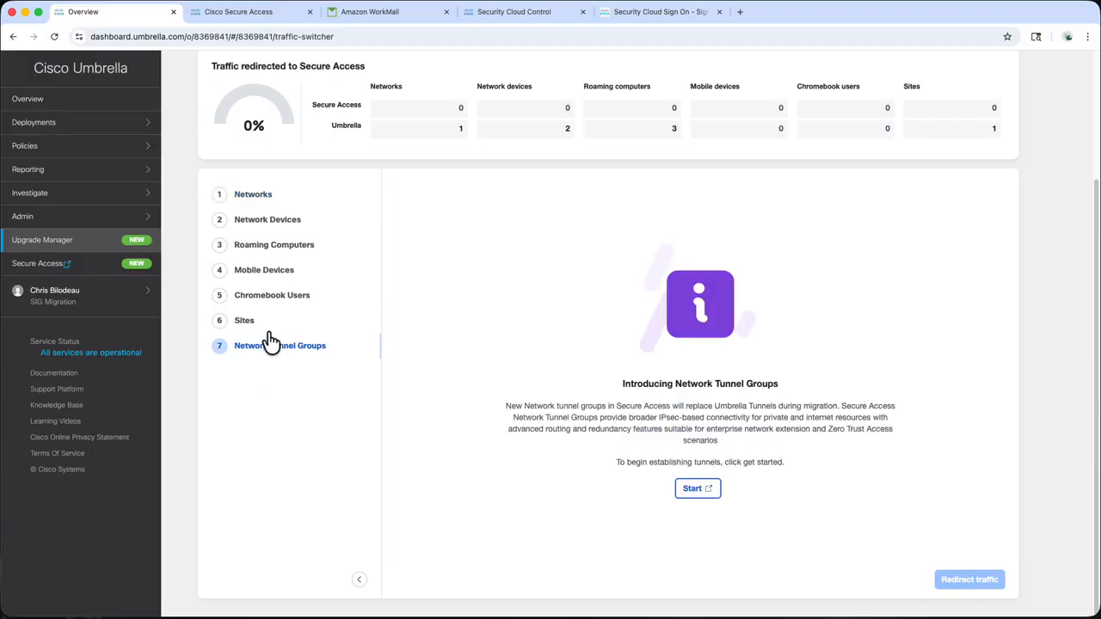
{"action": "left_click", "coordinate": [269, 348]}
Redirect roaming computers wkst1–wkst3 to Secure Access, accepting the warning
{"action": "left_click", "coordinate": [295, 247]}
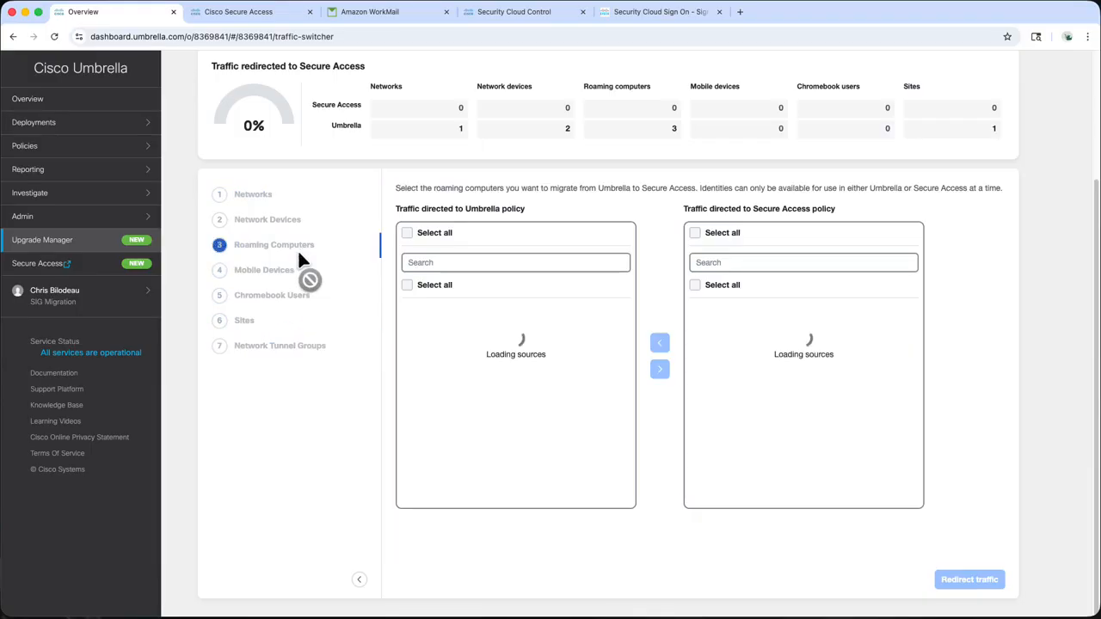
{"action": "left_click", "coordinate": [407, 286]}
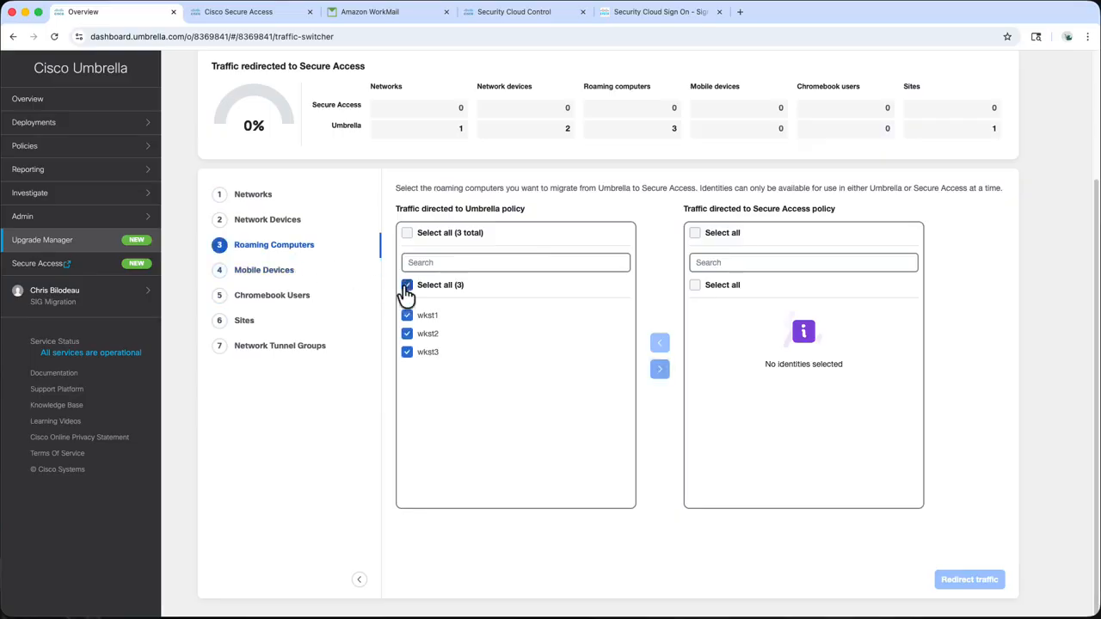
{"action": "left_click", "coordinate": [660, 369]}
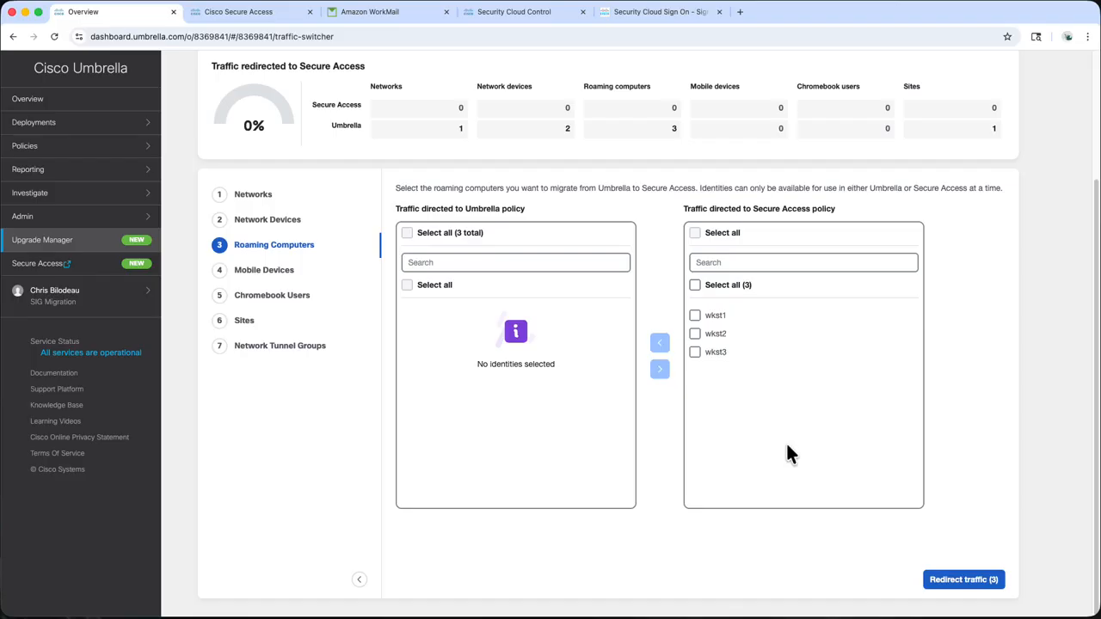
{"action": "left_click", "coordinate": [955, 581]}
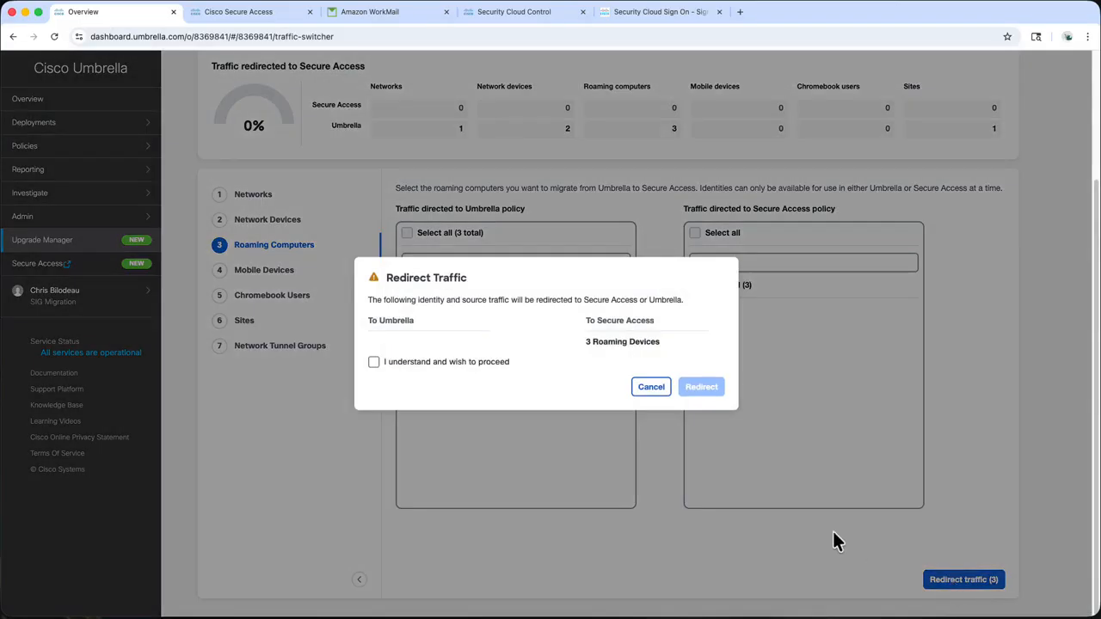
{"action": "left_click", "coordinate": [423, 363]}
{"action": "left_click", "coordinate": [702, 389]}
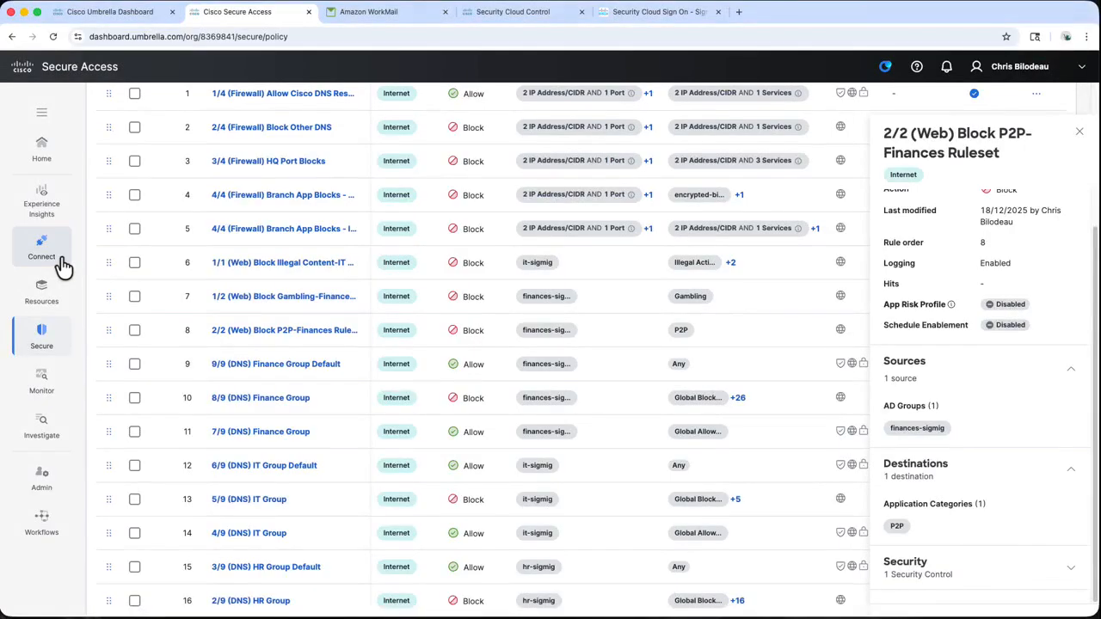
Review End User Connectivity's Internet Security options, then view the Umbrella root certificate under Certificates
{"action": "mouse_move", "coordinate": [65, 266]}
{"action": "left_click", "coordinate": [187, 218]}
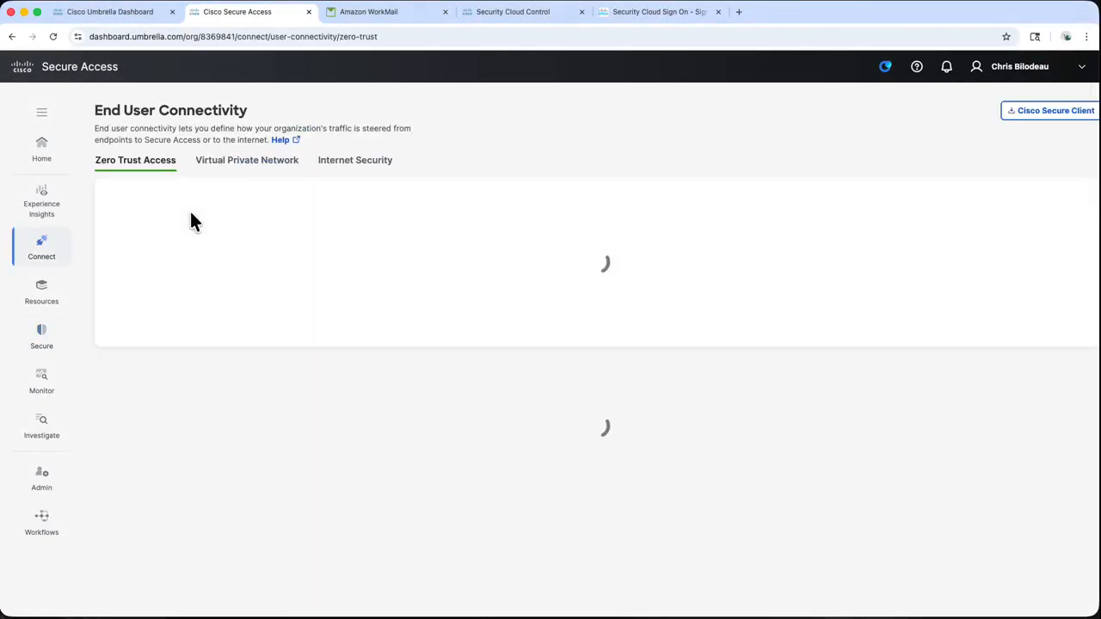
{"action": "left_click", "coordinate": [365, 170]}
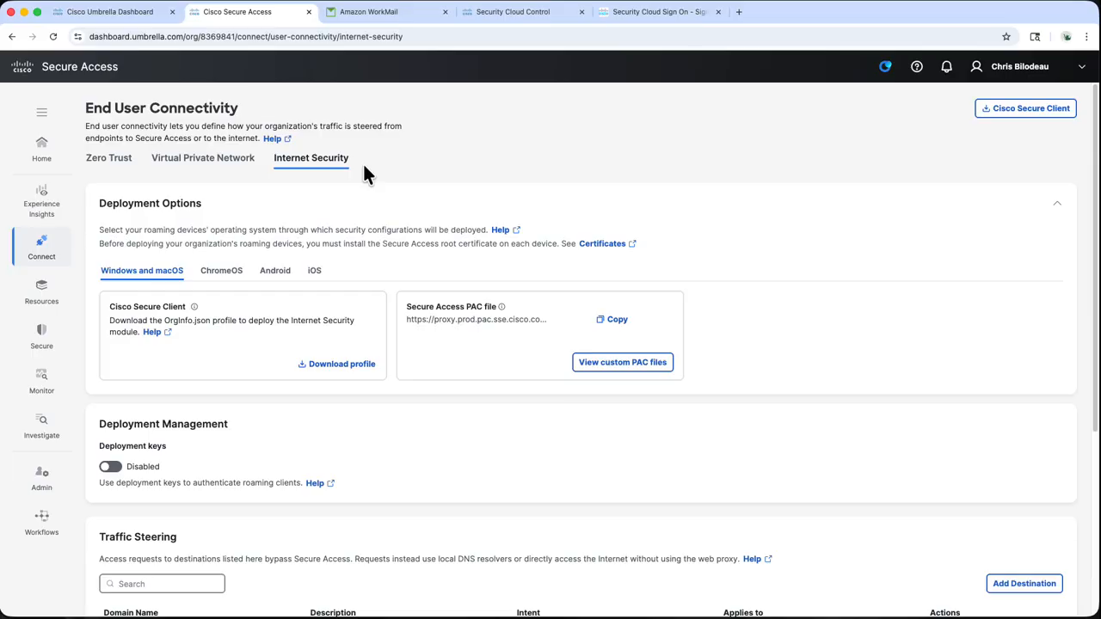
{"action": "left_click", "coordinate": [86, 344]}
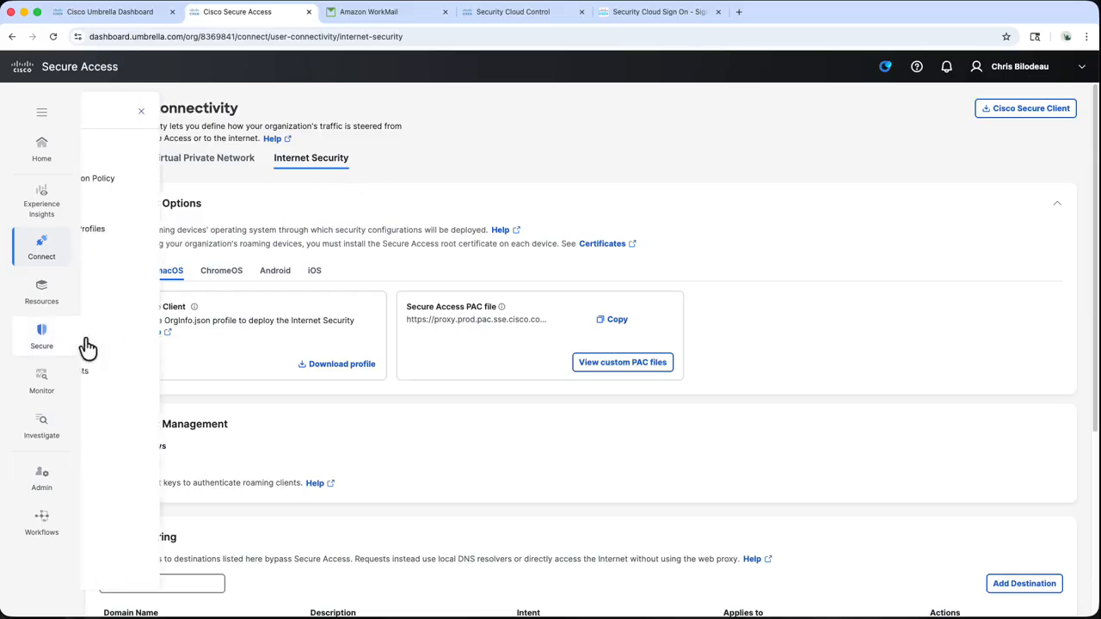
{"action": "left_click", "coordinate": [170, 390]}
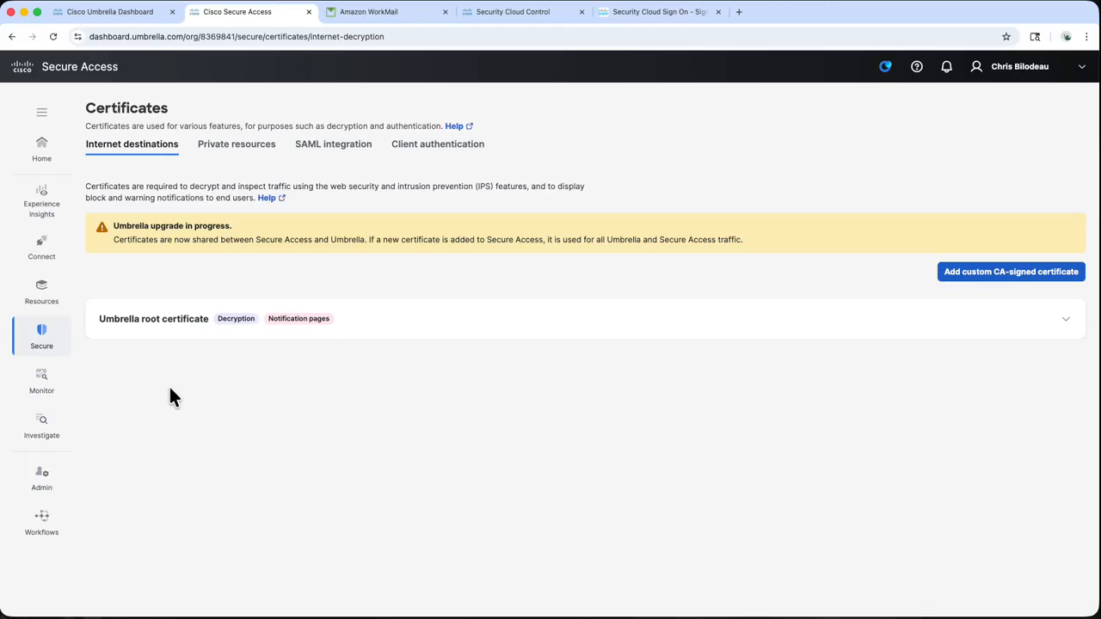
Open the disconnected SSE - hq tunnel group for editing from Network Connections
{"action": "left_click", "coordinate": [50, 251]}
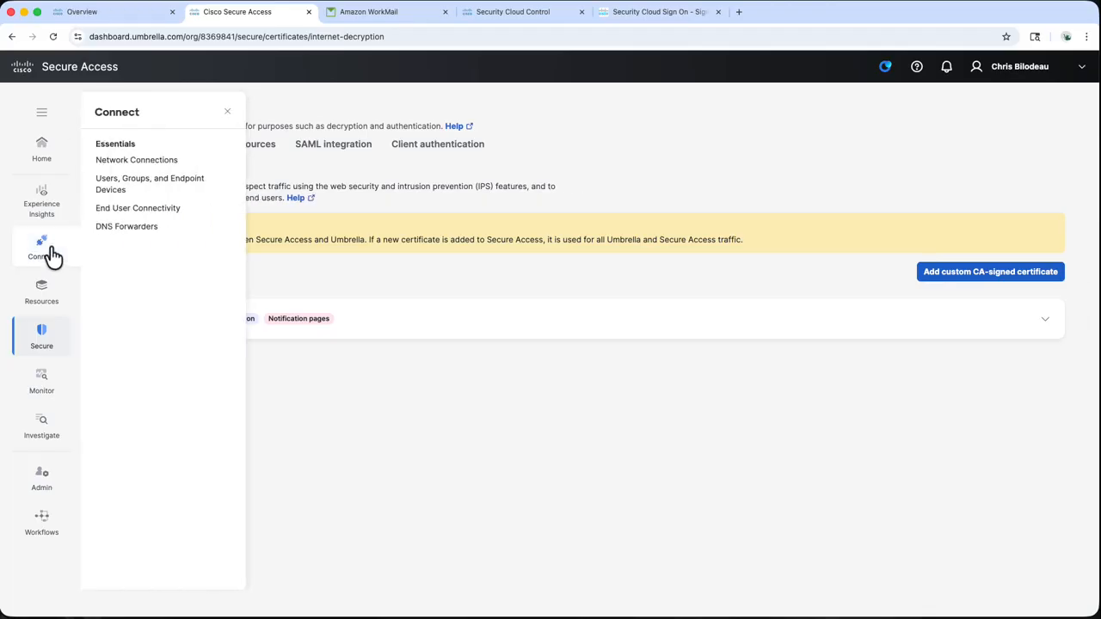
{"action": "left_click", "coordinate": [185, 161]}
{"action": "left_click", "coordinate": [205, 157]}
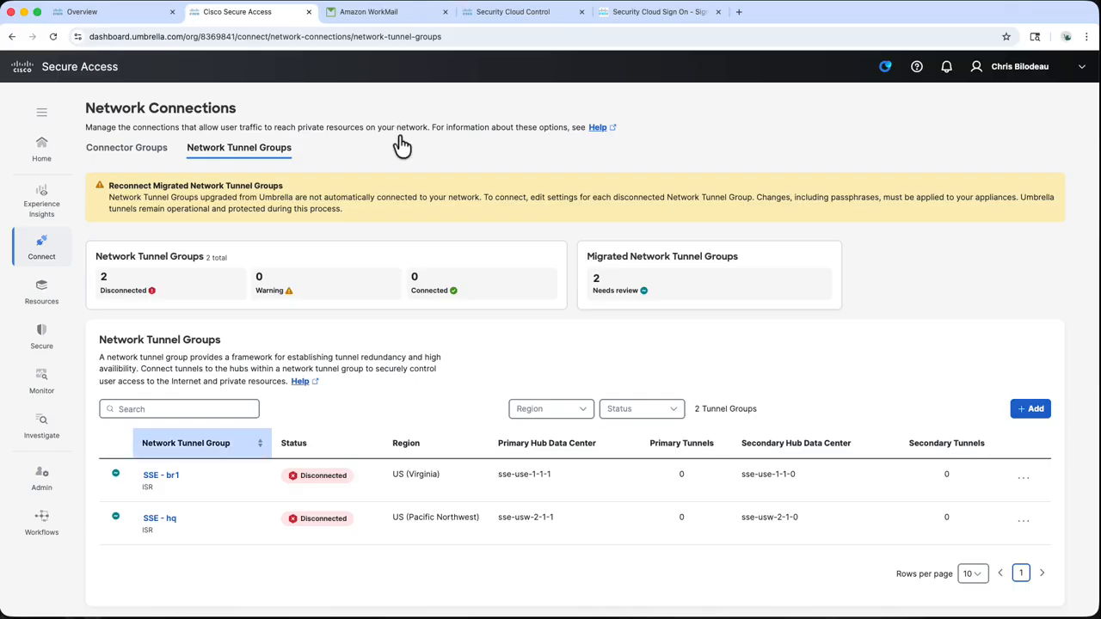
{"action": "left_click", "coordinate": [164, 520]}
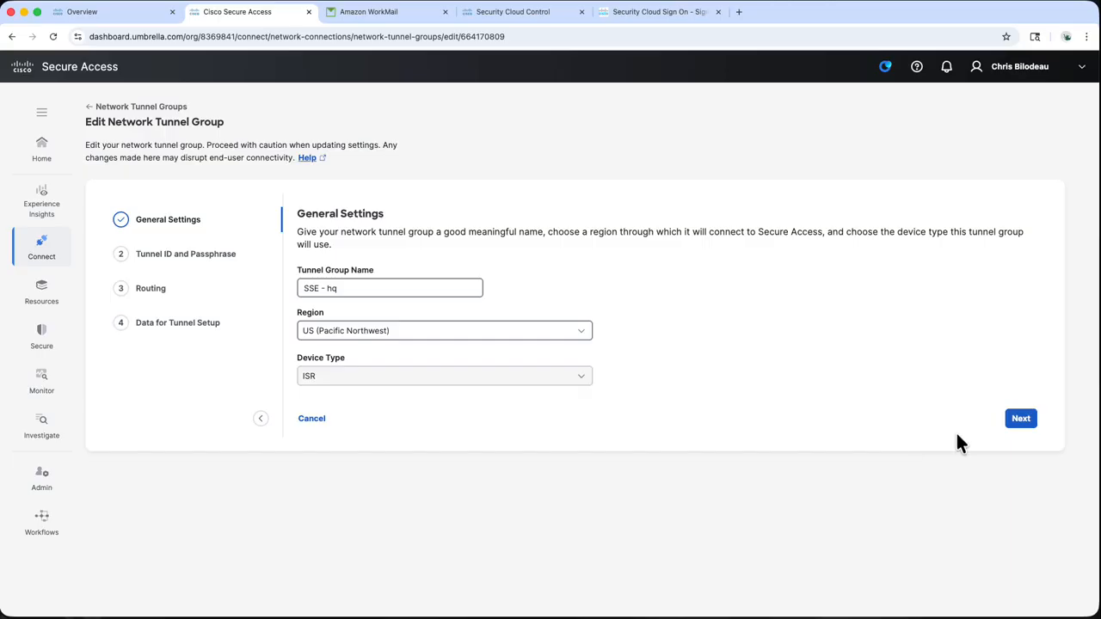
Paste the new passphrase into Passphrase and Confirm Passphrase for SSE - hq
{"action": "left_click", "coordinate": [1015, 422]}
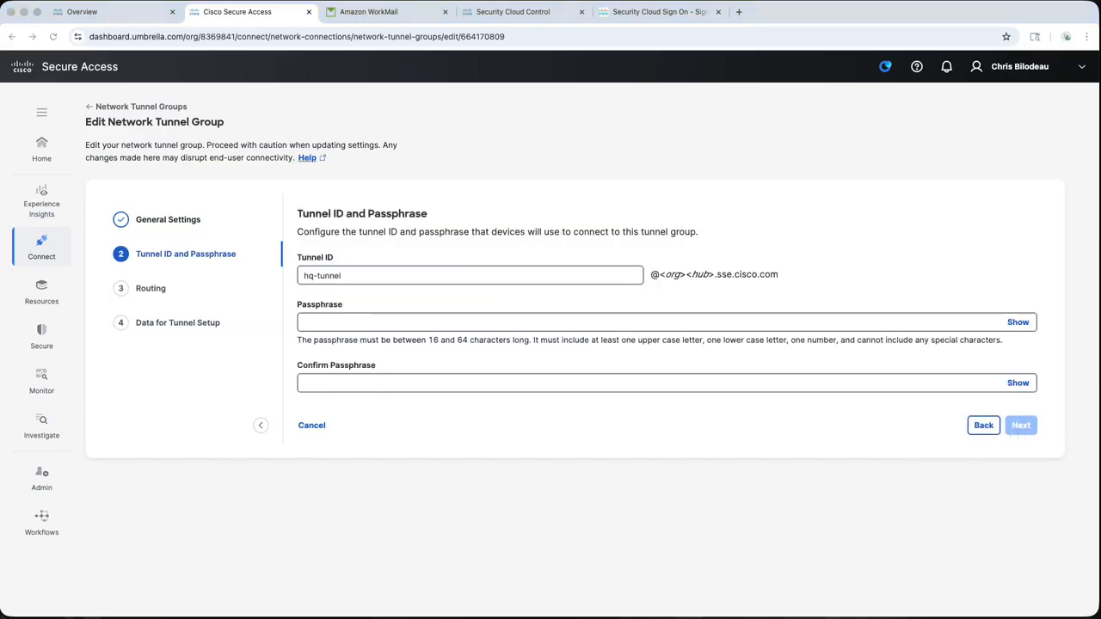
{"action": "left_click", "coordinate": [598, 322]}
{"action": "key", "text": "super+v"}
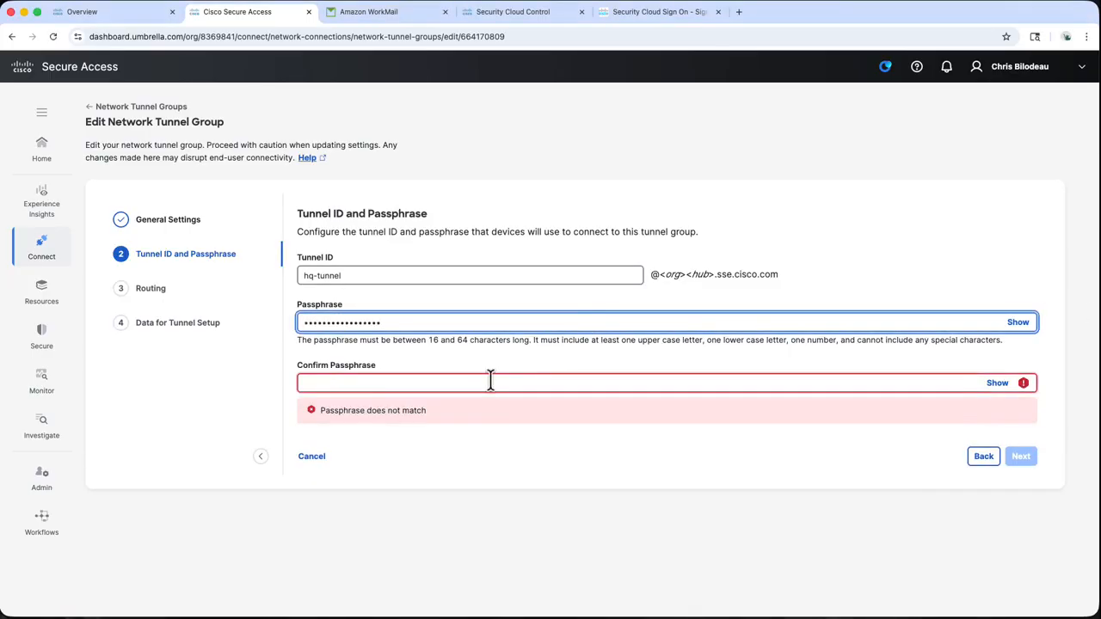
{"action": "left_click", "coordinate": [491, 382]}
{"action": "key", "text": "super+v"}
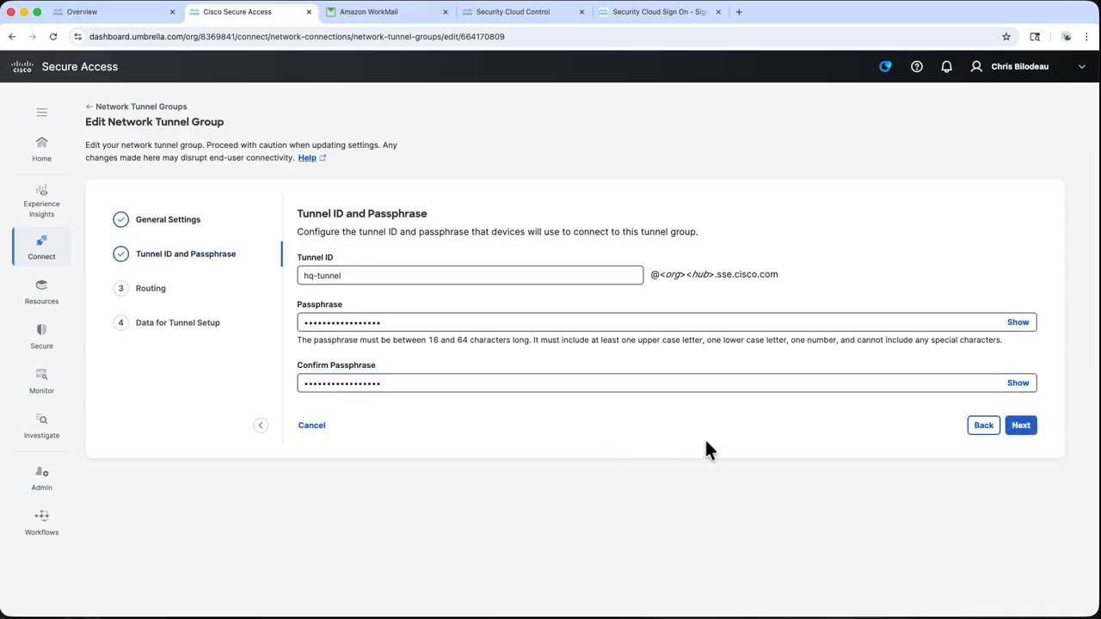
{"action": "left_click", "coordinate": [1017, 426]}
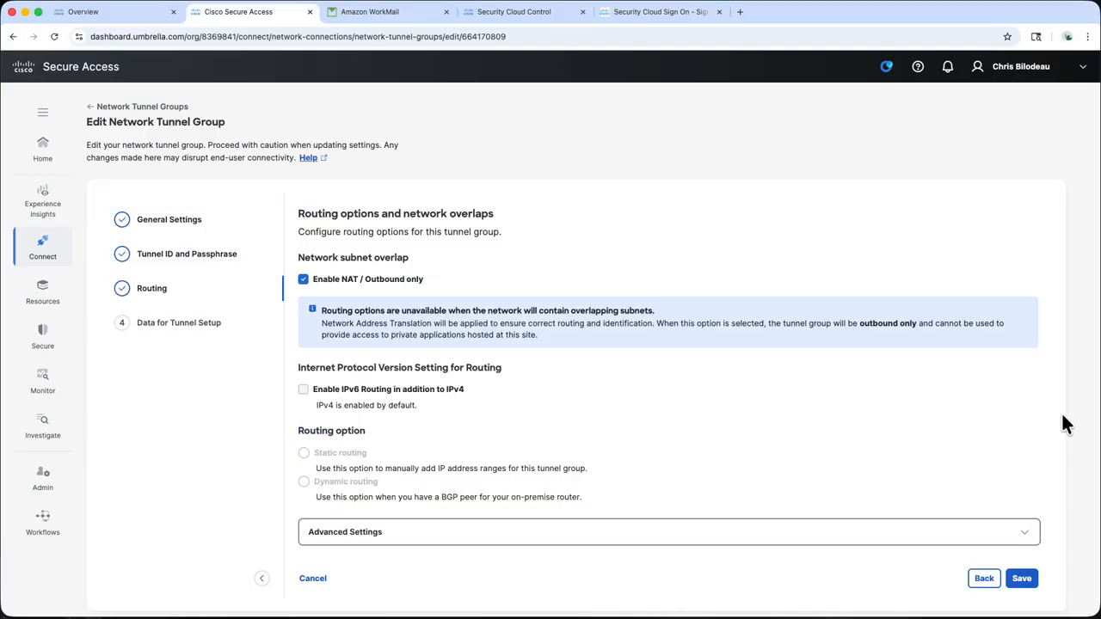
Save the SSE - hq tunnel group, confirming with the word UPDATE
{"action": "left_click", "coordinate": [1024, 581]}
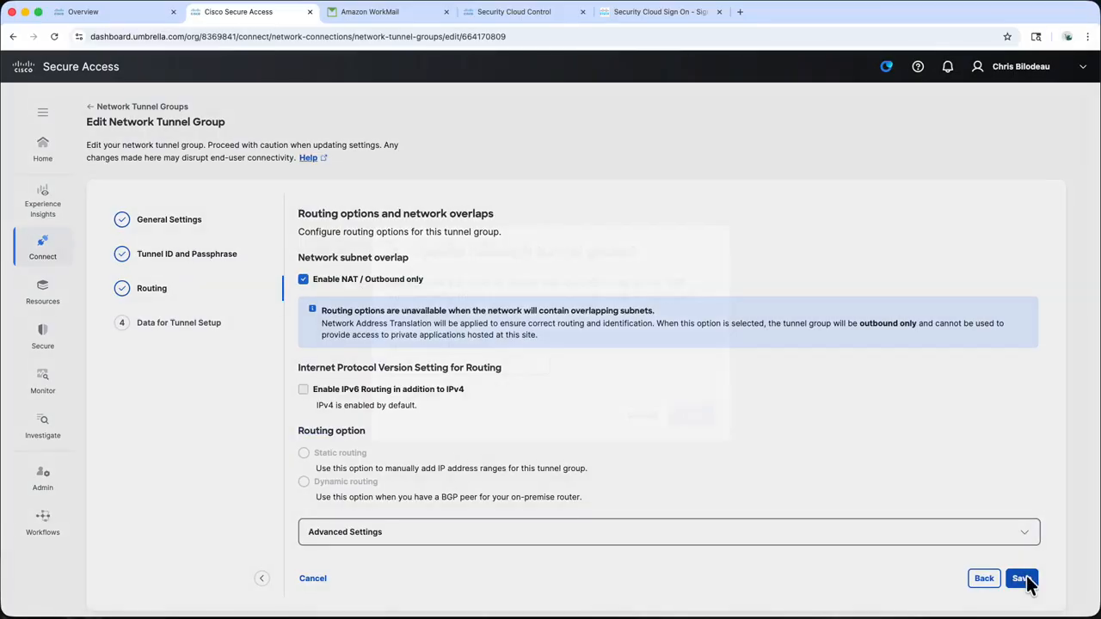
{"action": "left_click", "coordinate": [513, 365]}
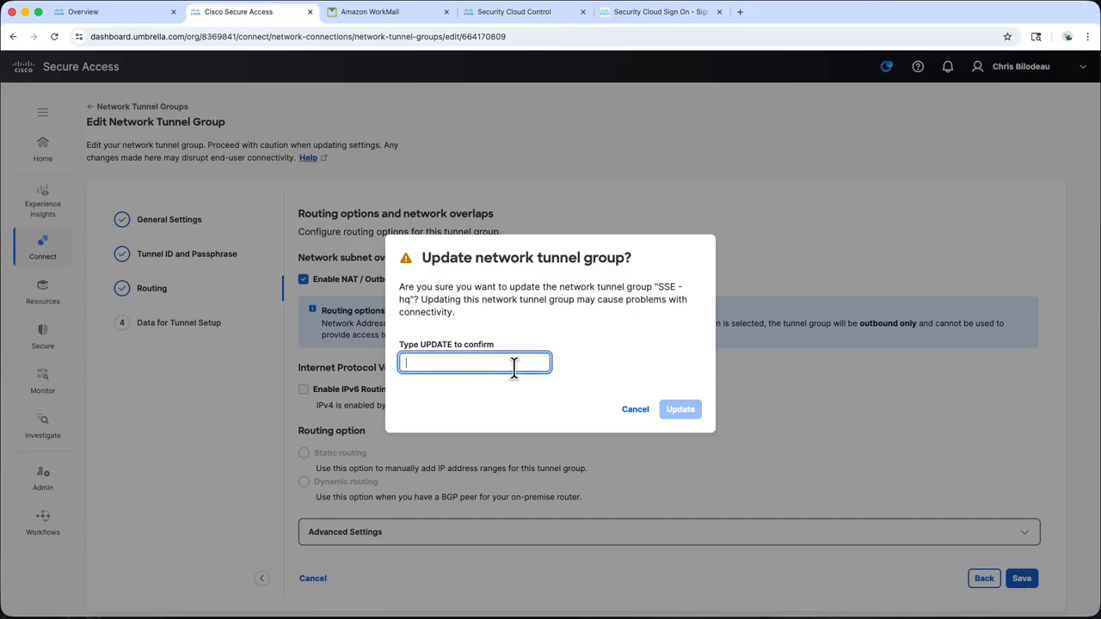
{"action": "type", "text": "UPDATE"}
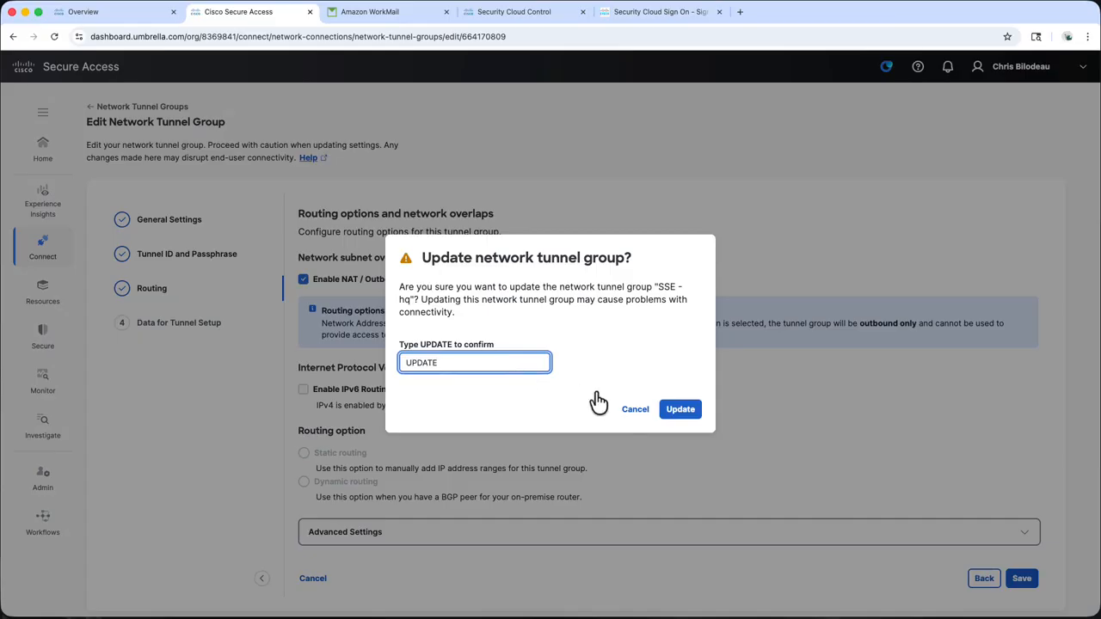
{"action": "left_click", "coordinate": [679, 413]}
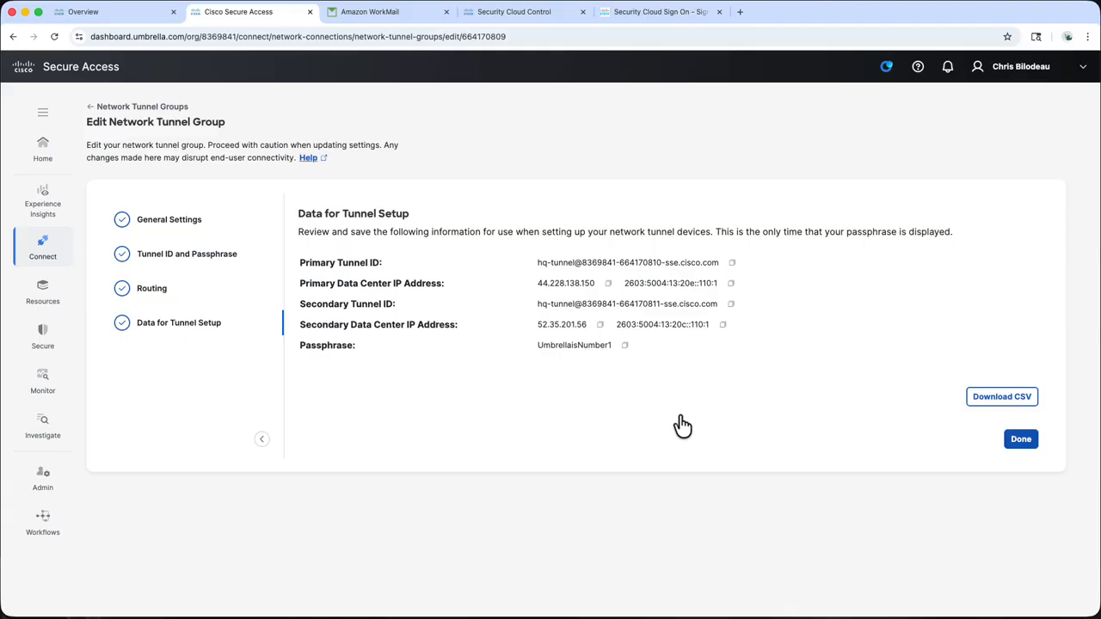
Finish the tunnel edit and confirm SSE - hq now shows Connected in Secure Access
{"action": "left_click", "coordinate": [1019, 442]}
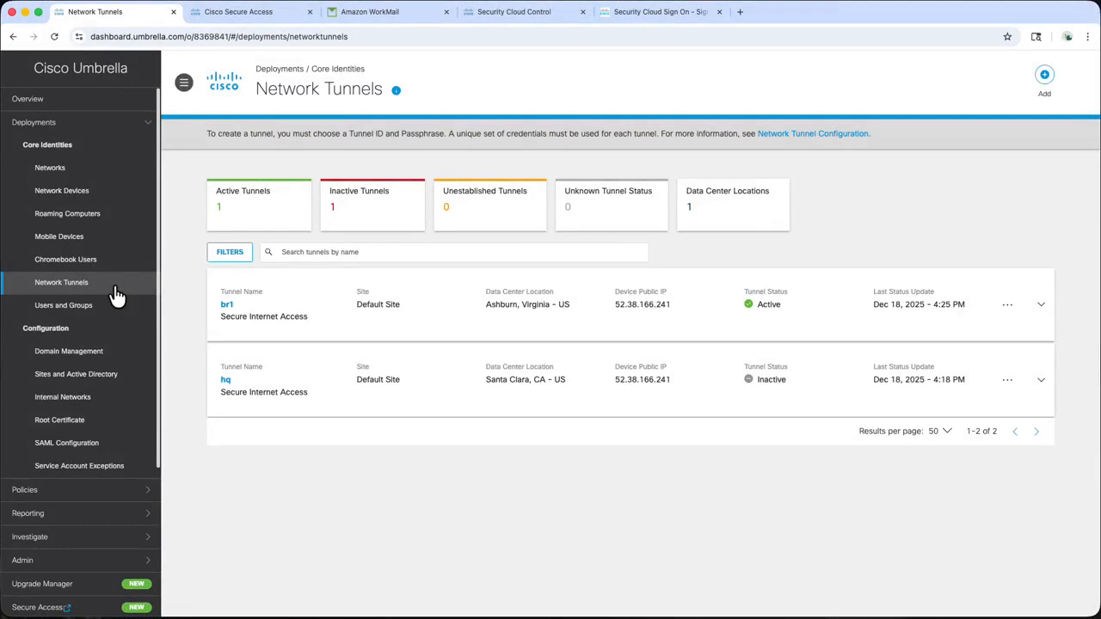
{"action": "left_click", "coordinate": [239, 23]}
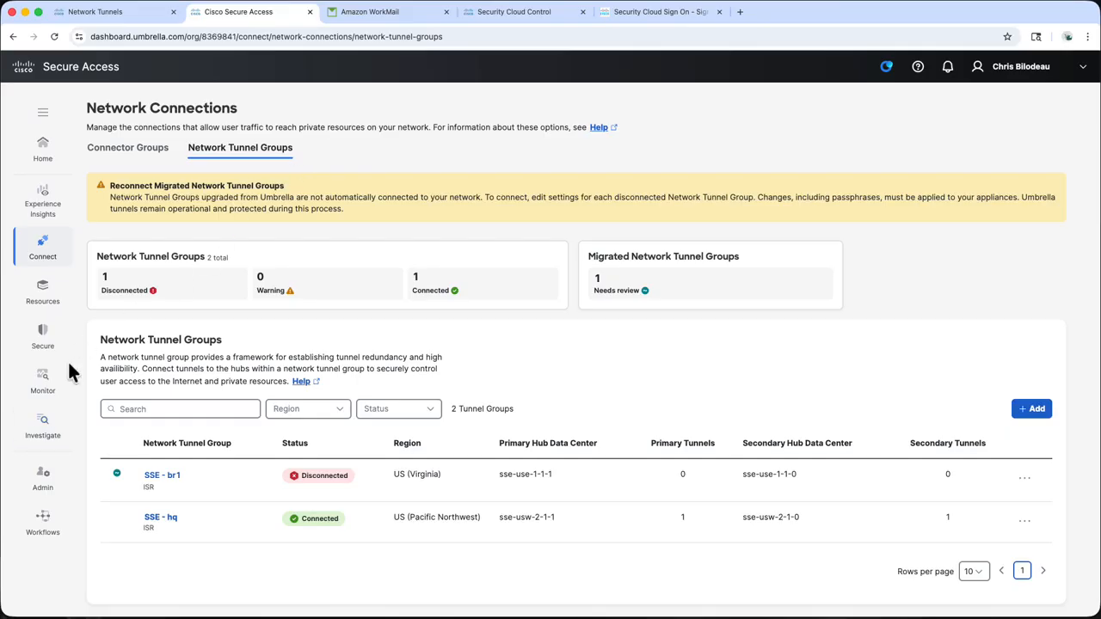
{"action": "left_click", "coordinate": [41, 389]}
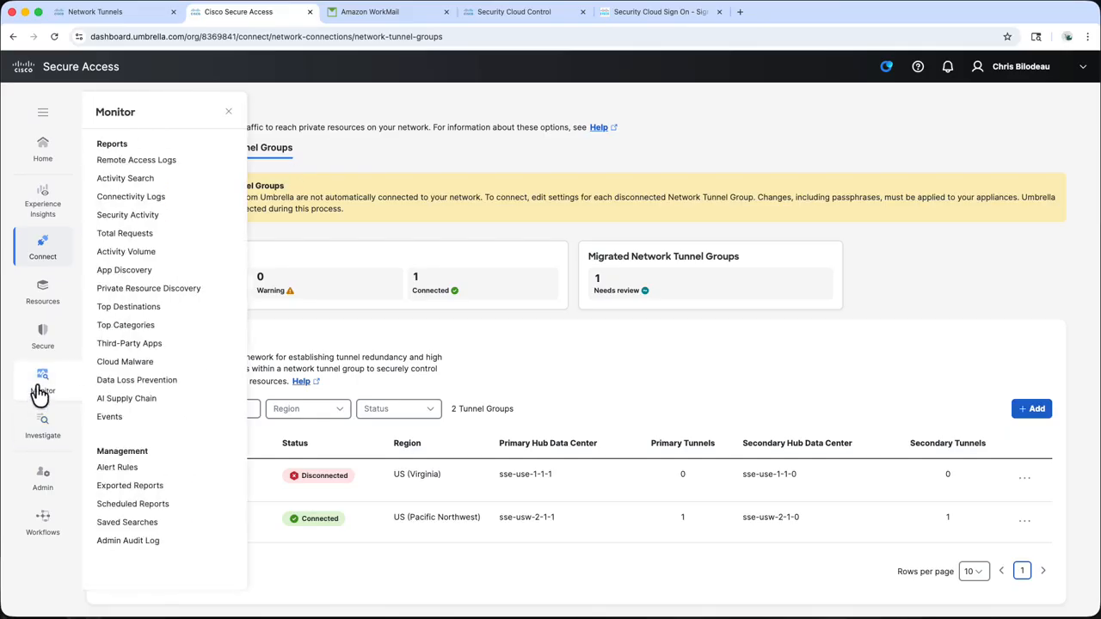
Filter Activity Search to Point of Enforcement: Cisco Umbrella only
{"action": "left_click", "coordinate": [162, 181]}
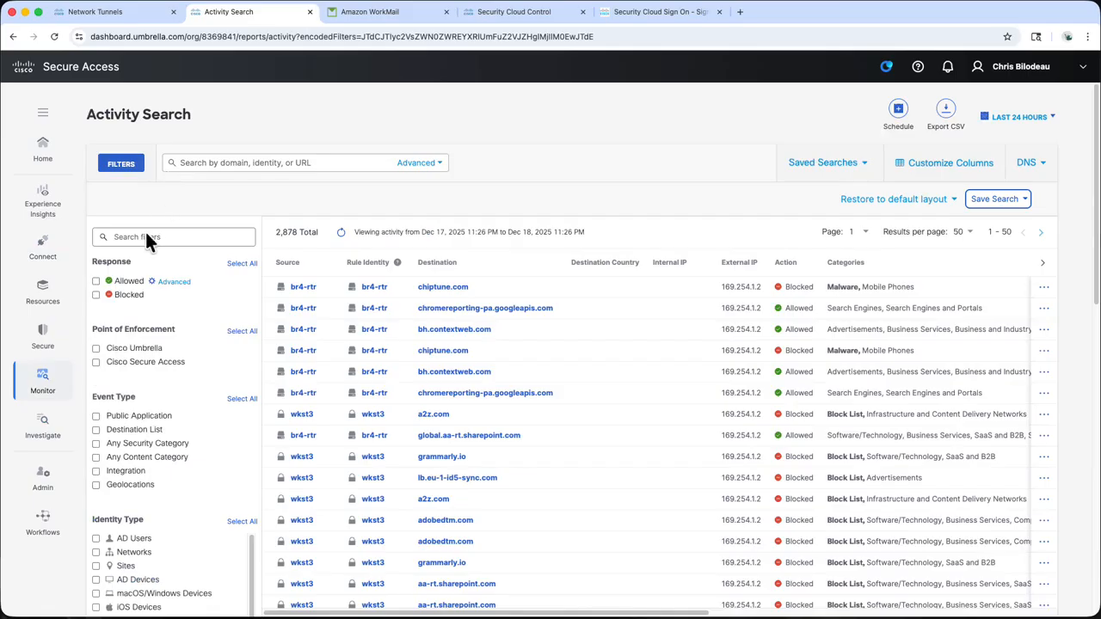
{"action": "left_click", "coordinate": [95, 362]}
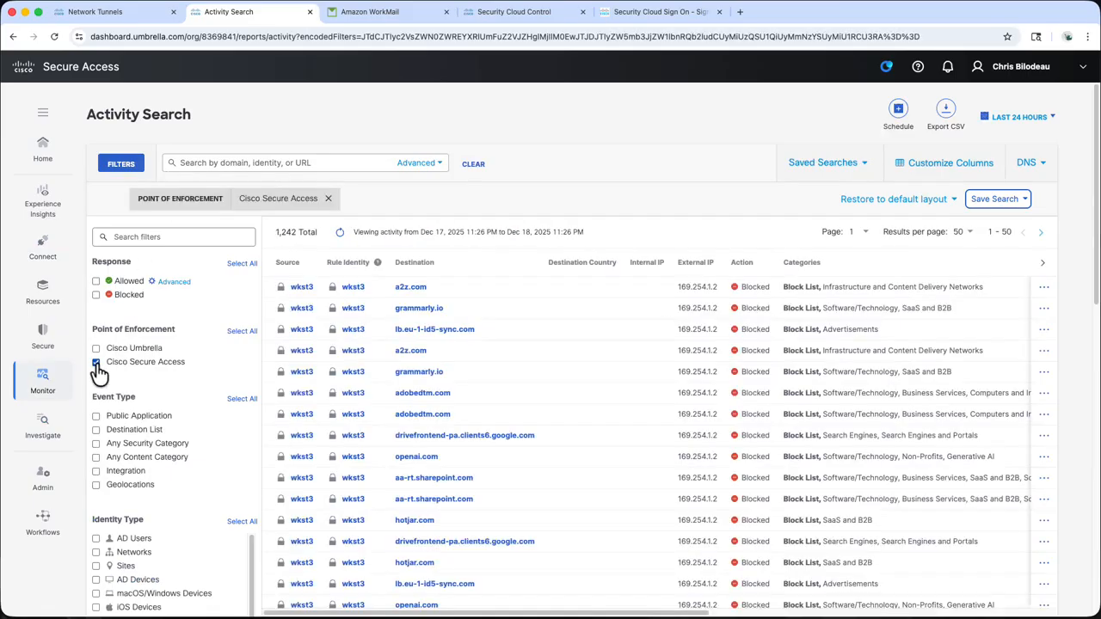
{"action": "left_click", "coordinate": [96, 364]}
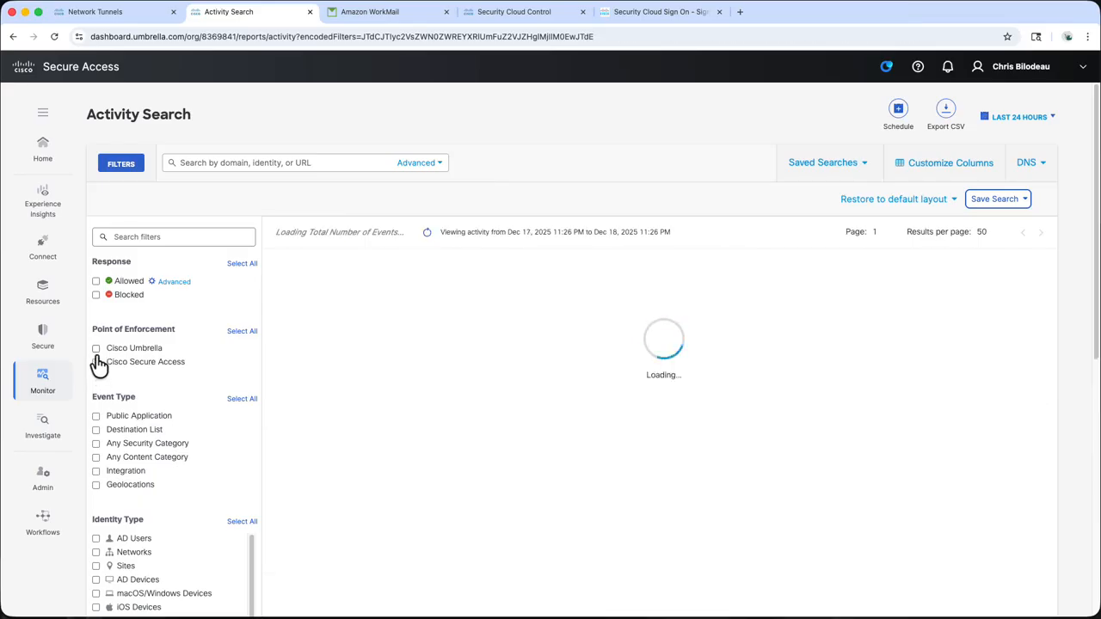
{"action": "left_click", "coordinate": [97, 351]}
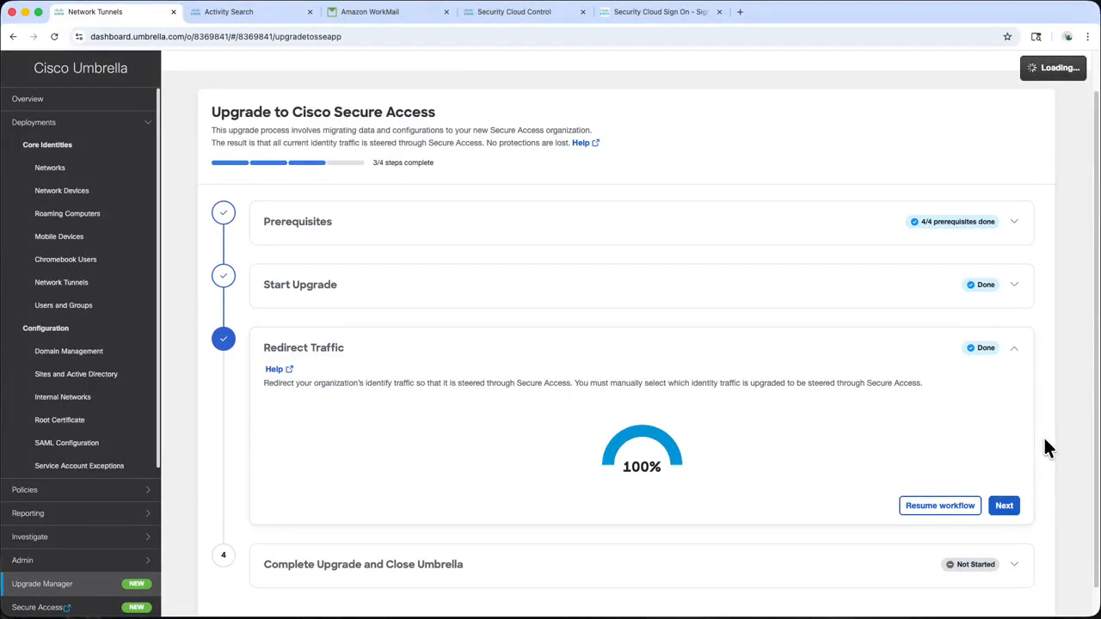
Start Complete Upgrade and Close Umbrella and acknowledge that closure is permanent
{"action": "left_click", "coordinate": [1011, 507]}
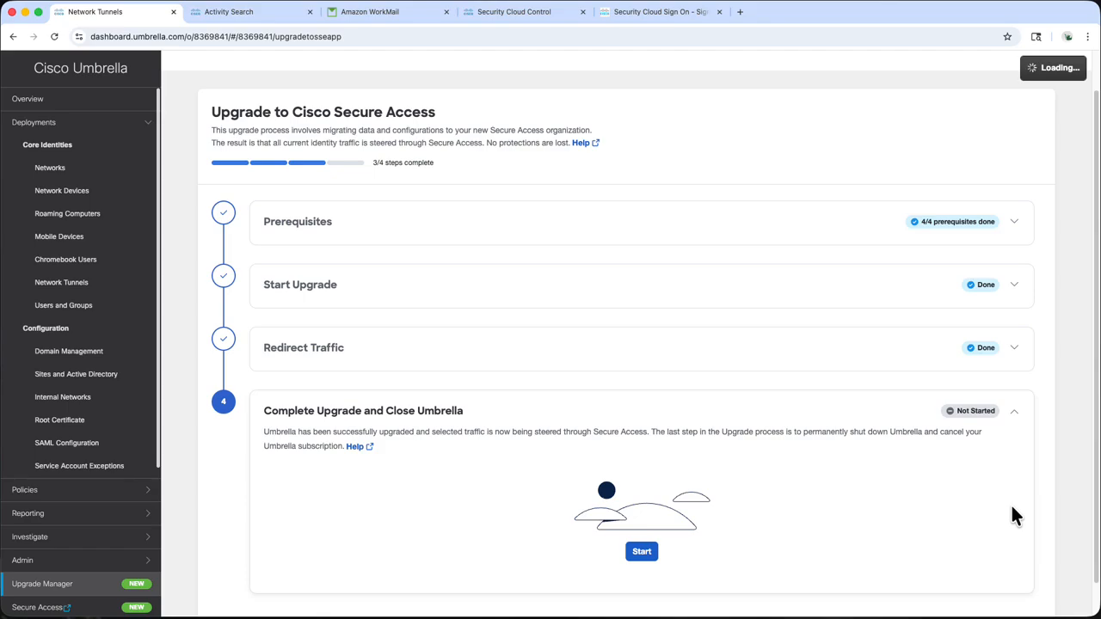
{"action": "left_click", "coordinate": [649, 557]}
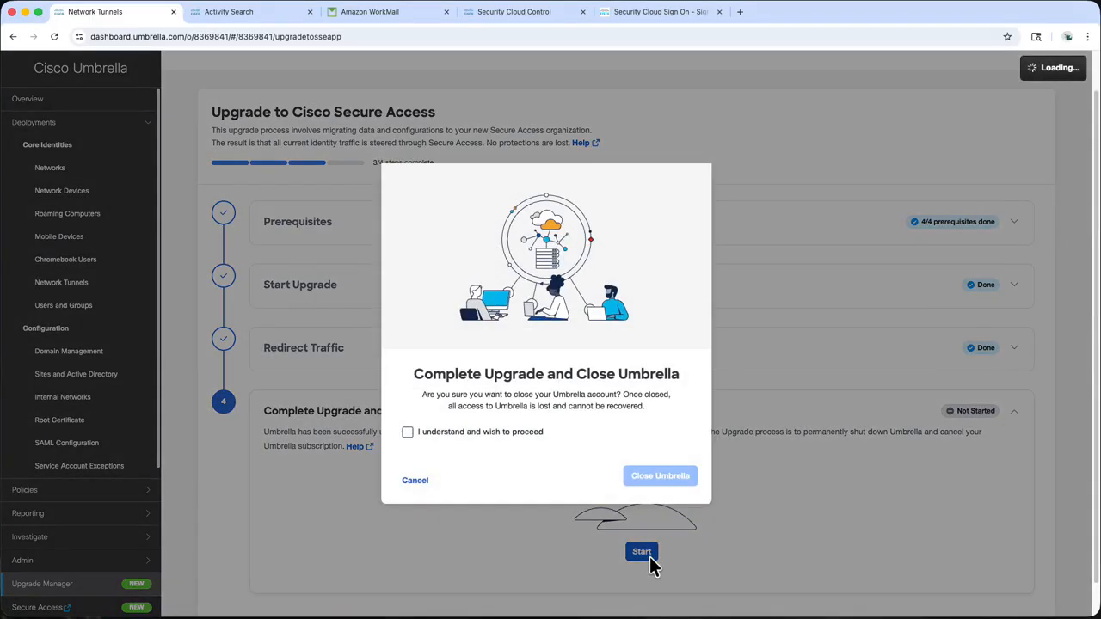
{"action": "left_click", "coordinate": [537, 437]}
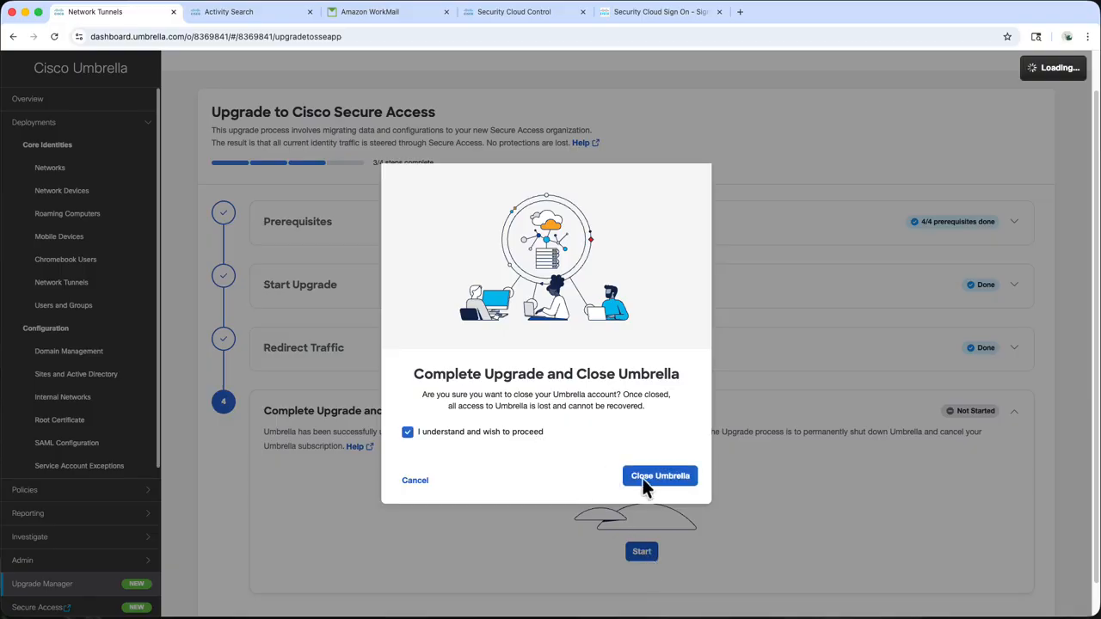